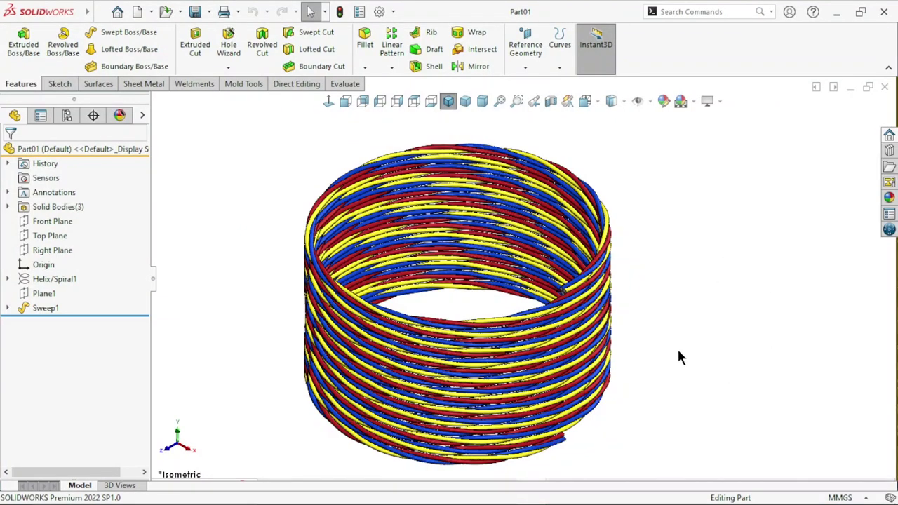
# Orbit and zoom around the red, blue and yellow Sweep1 coil to inspect it from several angles
pyautogui.scroll(2, 677, 356)
pyautogui.moveTo(639, 295)
pyautogui.mouseDown(button='middle')
pyautogui.moveTo(637, 269)
pyautogui.moveTo(676, 235)
pyautogui.moveTo(671, 267)
pyautogui.mouseUp(button='middle')
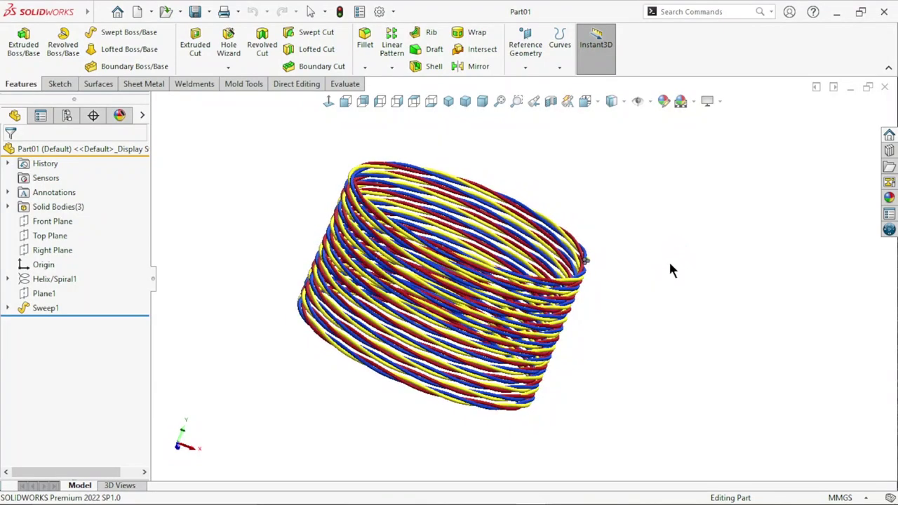
pyautogui.scroll(-3, 697, 305)
pyautogui.scroll(3, 619, 338)
pyautogui.scroll(-1, 621, 338)
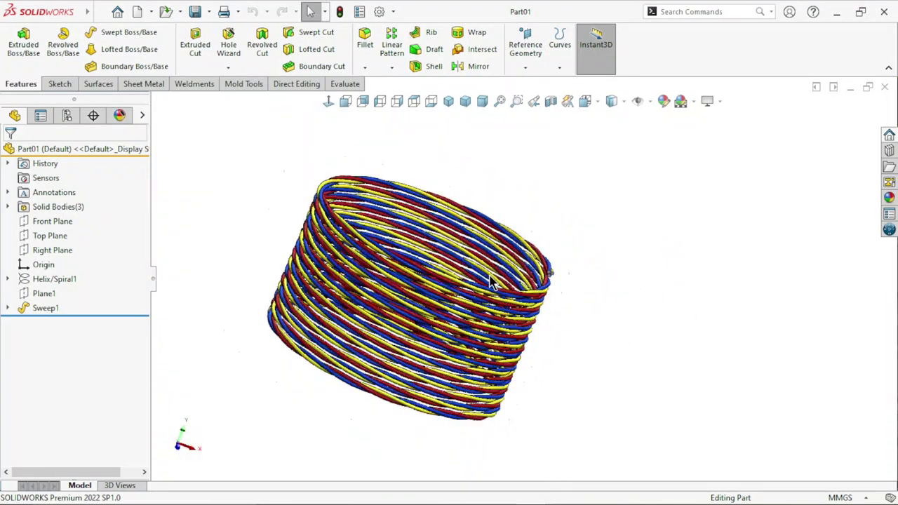
pyautogui.scroll(-2, 615, 305)
pyautogui.scroll(-2, 615, 304)
pyautogui.scroll(-2, 643, 324)
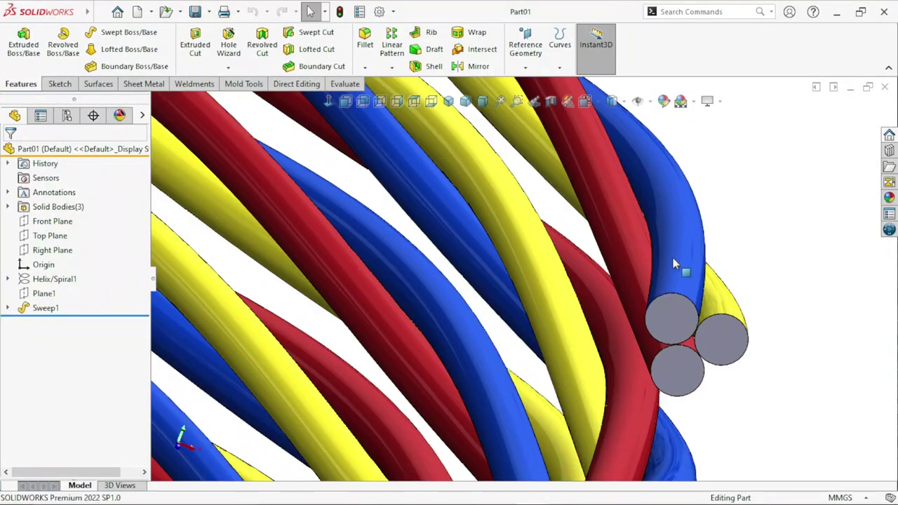
pyautogui.scroll(5, 682, 351)
pyautogui.scroll(3, 610, 361)
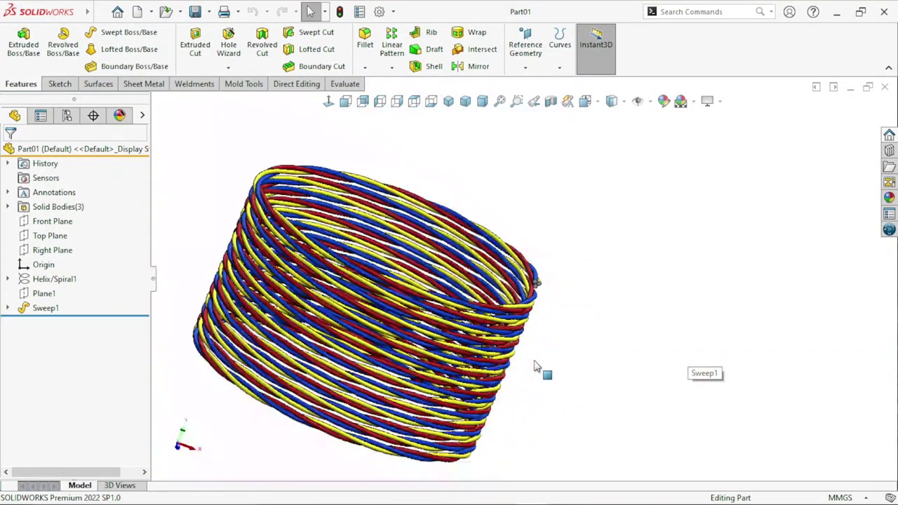
pyautogui.moveTo(416, 354)
pyautogui.mouseDown(button='middle')
pyautogui.moveTo(316, 397)
pyautogui.moveTo(593, 317)
pyautogui.moveTo(419, 255)
pyautogui.moveTo(349, 203)
pyautogui.moveTo(335, 179)
pyautogui.moveTo(466, 226)
pyautogui.moveTo(415, 264)
pyautogui.mouseUp(button='middle')
pyautogui.scroll(2, 415, 265)
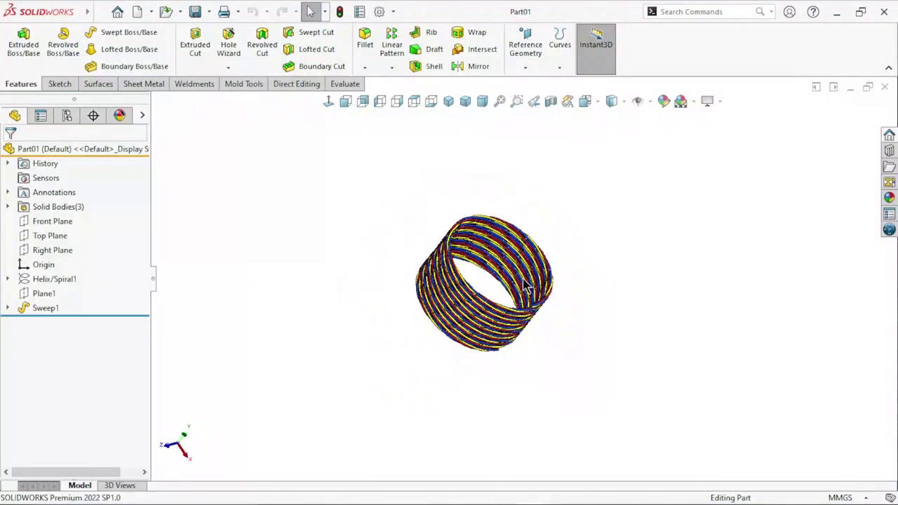
pyautogui.scroll(-3, 605, 314)
pyautogui.moveTo(653, 374)
pyautogui.mouseDown(button='middle')
pyautogui.moveTo(555, 375)
pyautogui.moveTo(597, 346)
pyautogui.moveTo(521, 327)
pyautogui.mouseUp(button='middle')
pyautogui.scroll(-3, 651, 315)
pyautogui.scroll(3, 531, 295)
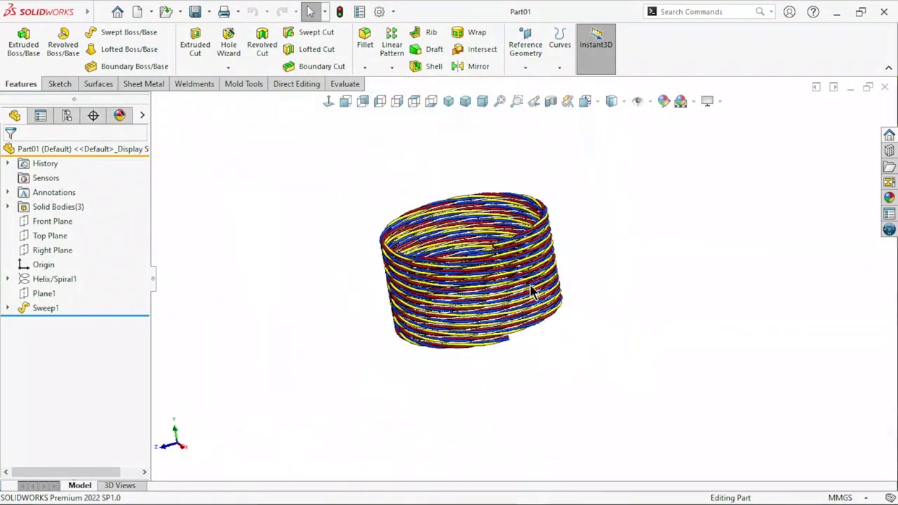
pyautogui.scroll(-2, 653, 274)
pyautogui.moveTo(653, 274); pyautogui.dragTo(652, 332, button='middle')
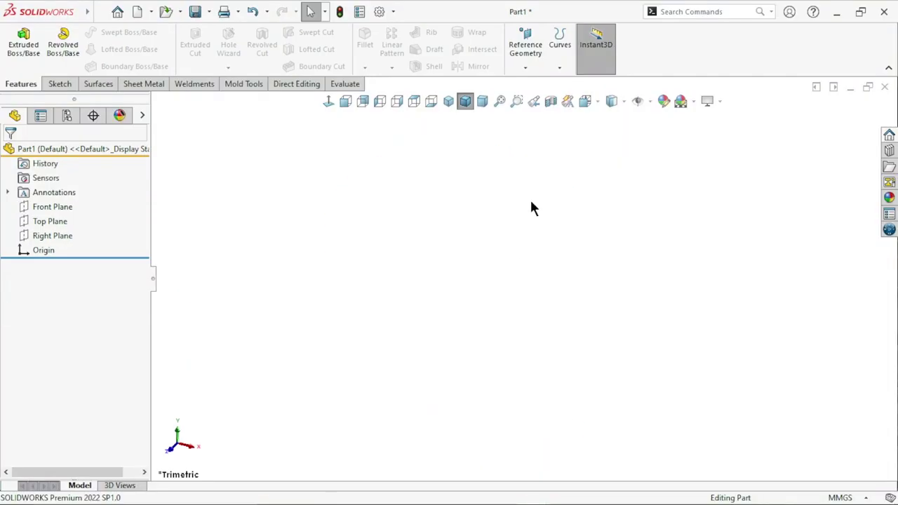
# Draw a circle centred on the origin in a new sketch on the Top Plane
pyautogui.click(52, 221)
pyautogui.click(63, 204)
pyautogui.click(112, 32)
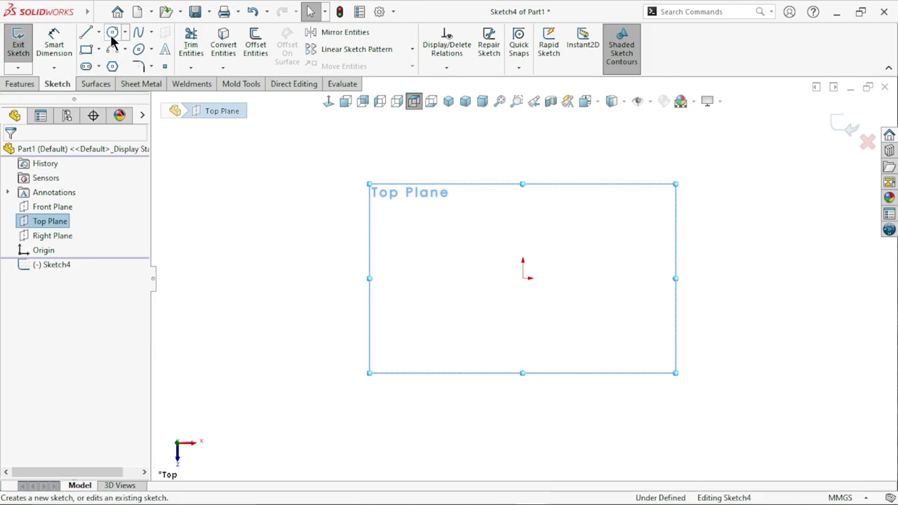
pyautogui.click(522, 278)
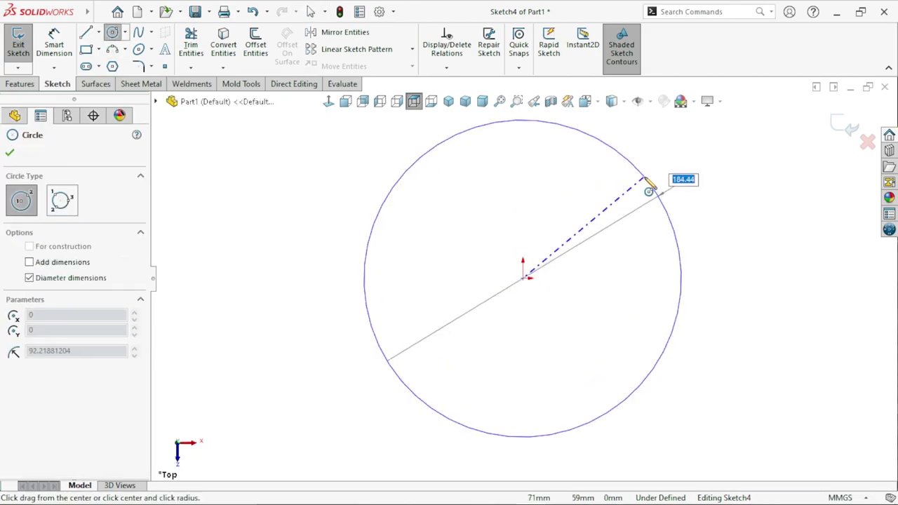
pyautogui.click(651, 185)
# Dimension the circle's diameter to 200 mm
pyautogui.click(54, 43)
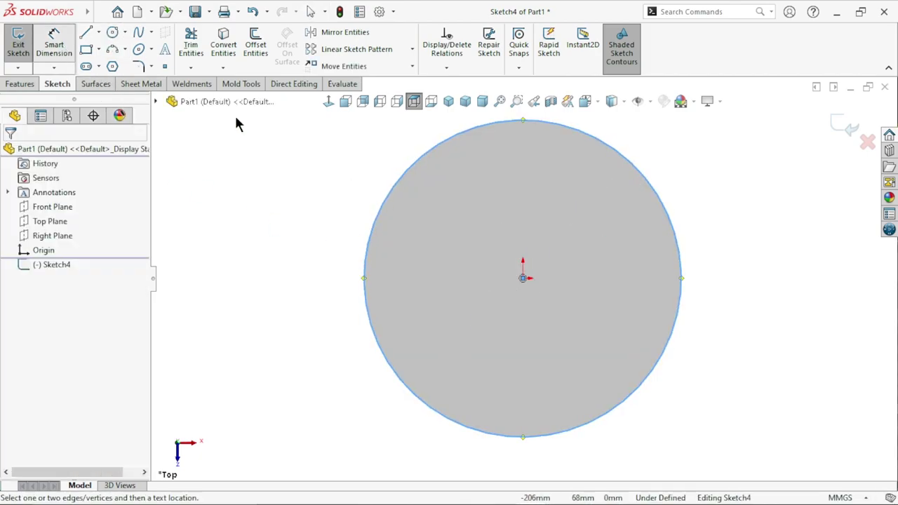
pyautogui.click(680, 259)
pyautogui.click(744, 267)
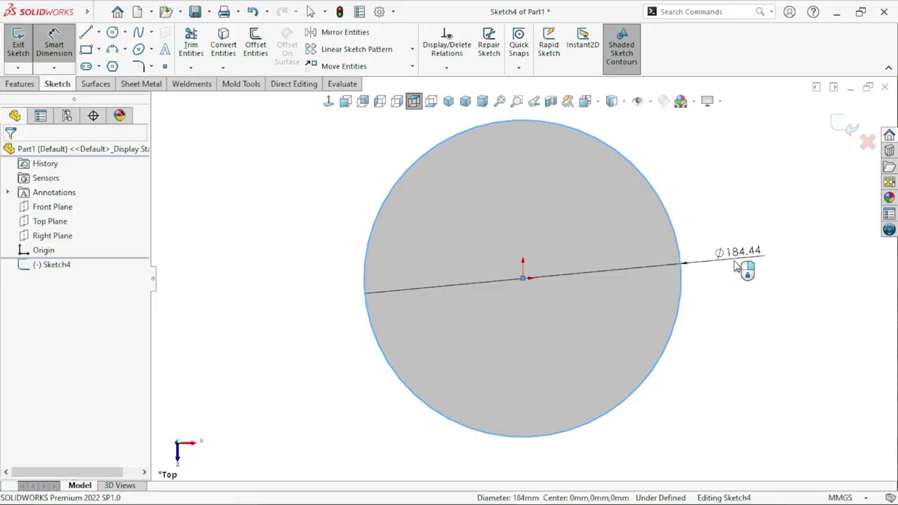
pyautogui.write('200')
pyautogui.press('Return')
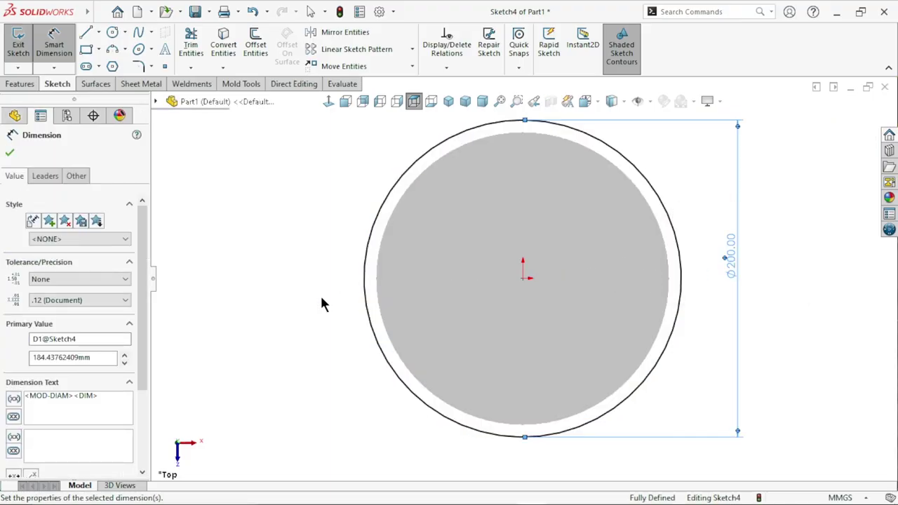
pyautogui.click(322, 305)
pyautogui.scroll(3, 673, 235)
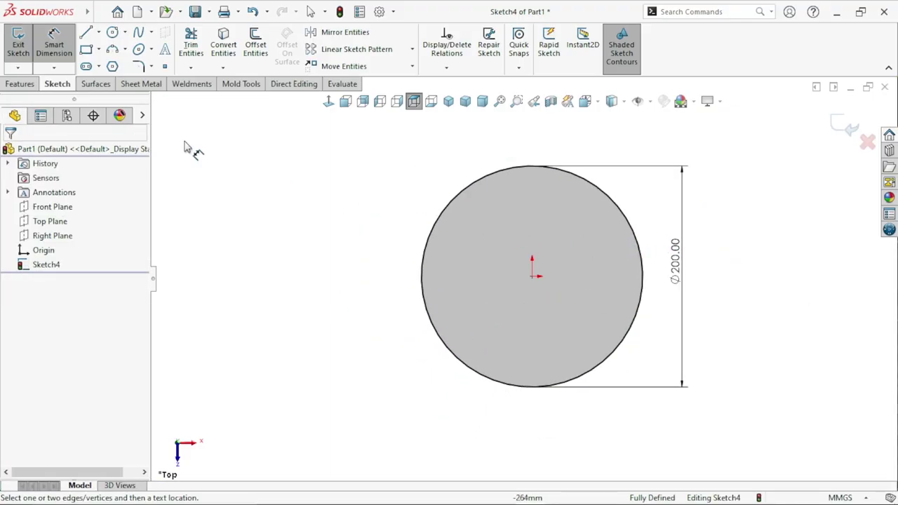
pyautogui.click(19, 86)
# Build a clockwise helix on the Ø200 circle with 8 mm pitch, 15 revolutions, 90° start angle
pyautogui.click(560, 69)
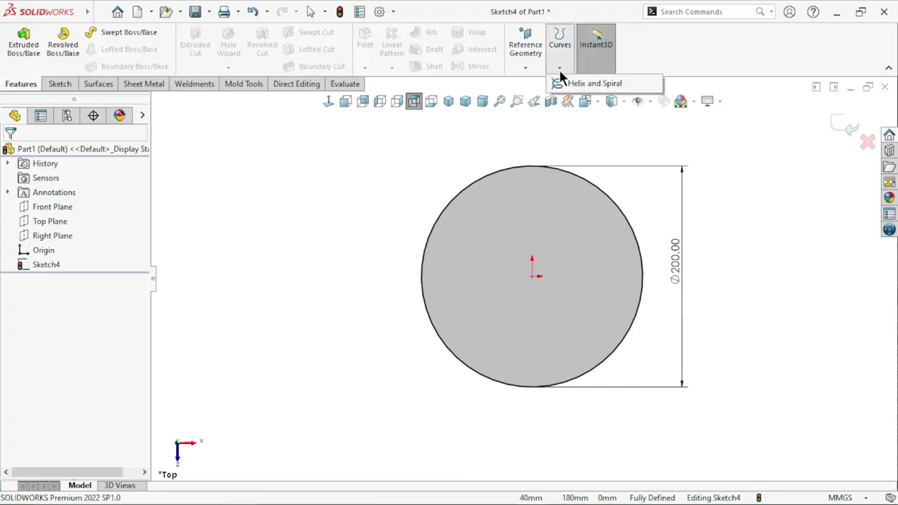
pyautogui.click(569, 80)
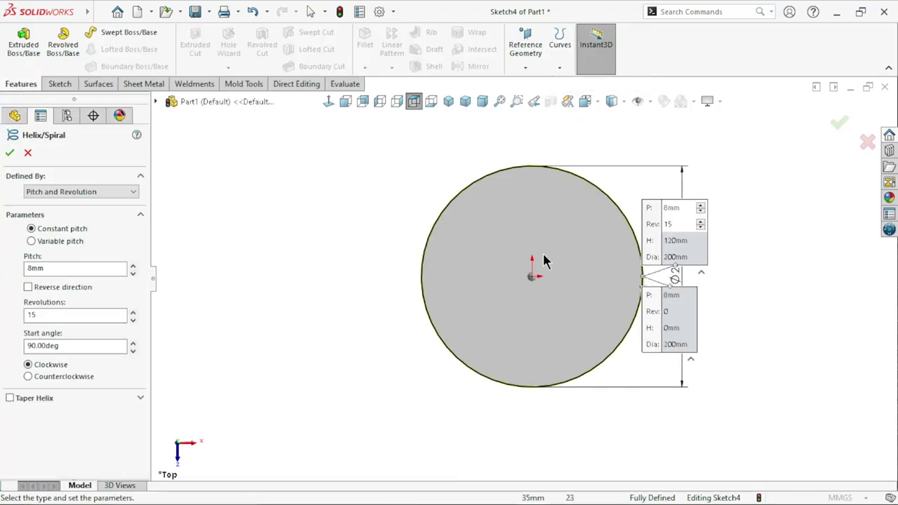
pyautogui.click(448, 101)
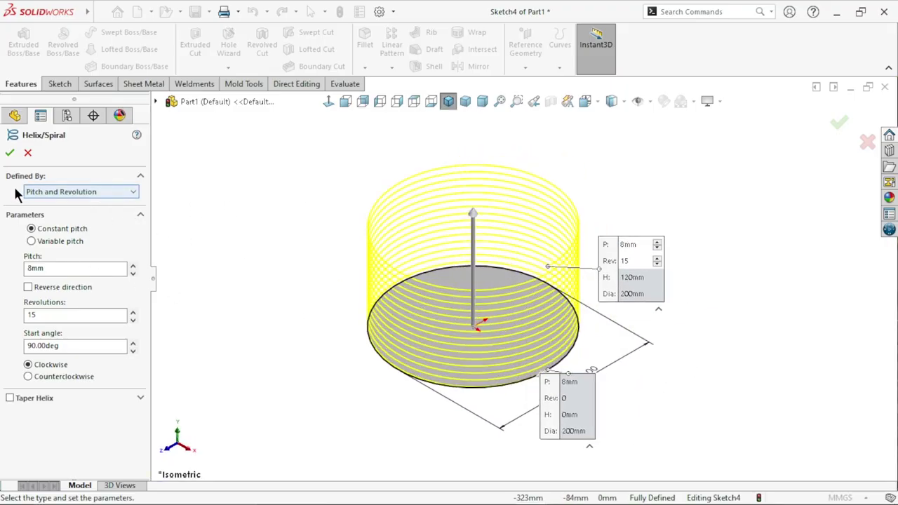
pyautogui.click(119, 192)
pyautogui.click(80, 201)
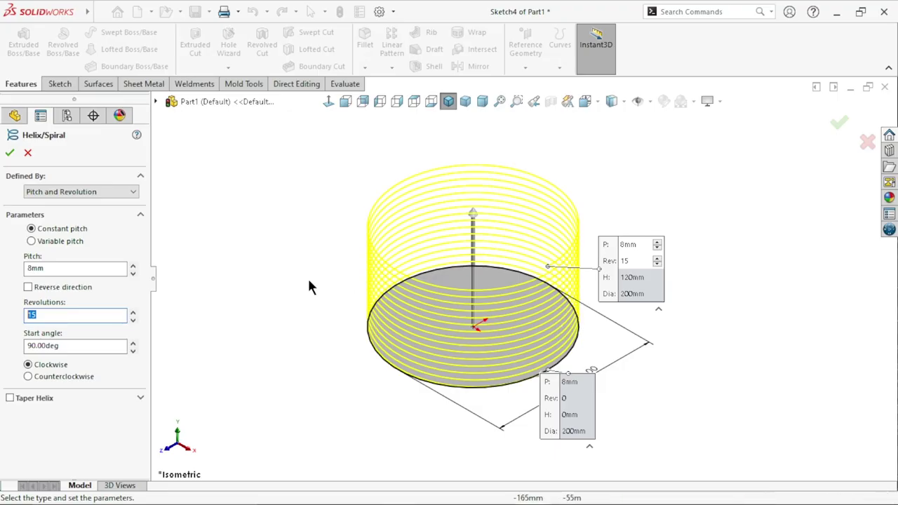
pyautogui.click(134, 312)
pyautogui.click(134, 312)
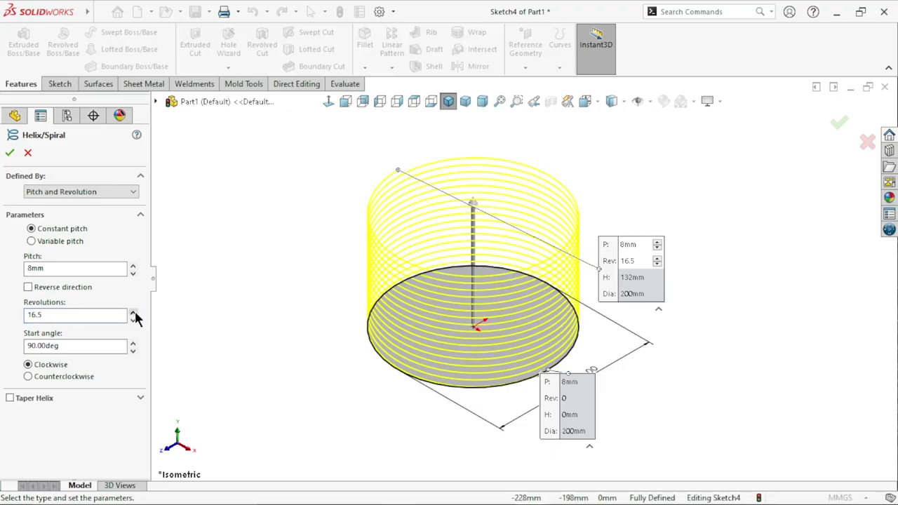
pyautogui.click(132, 320)
pyautogui.click(132, 320)
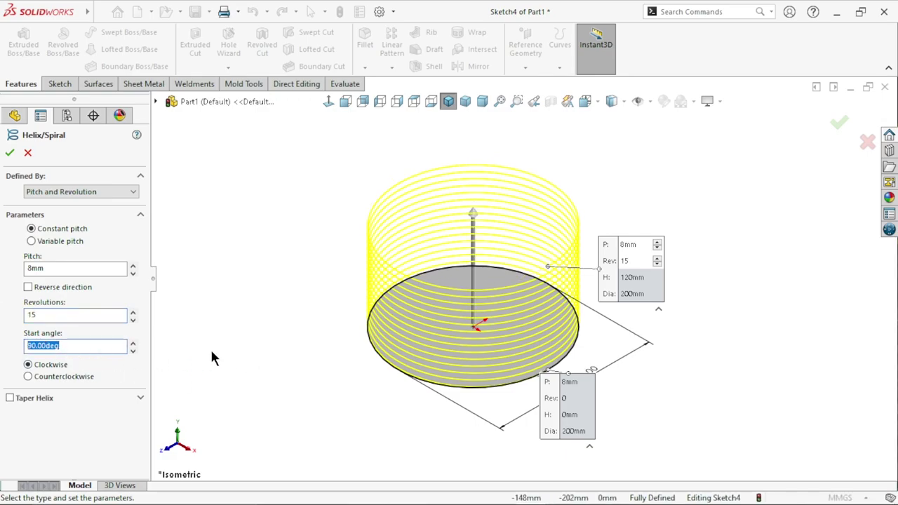
pyautogui.click(43, 378)
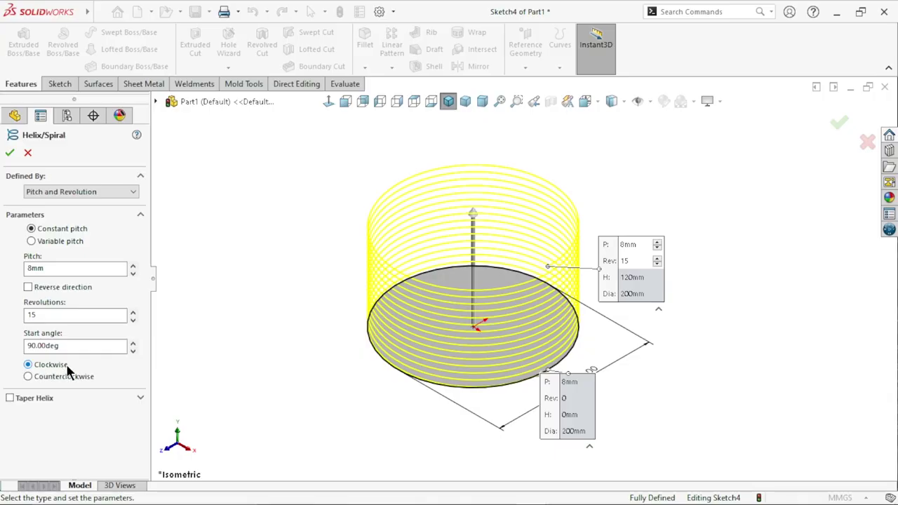
pyautogui.click(10, 153)
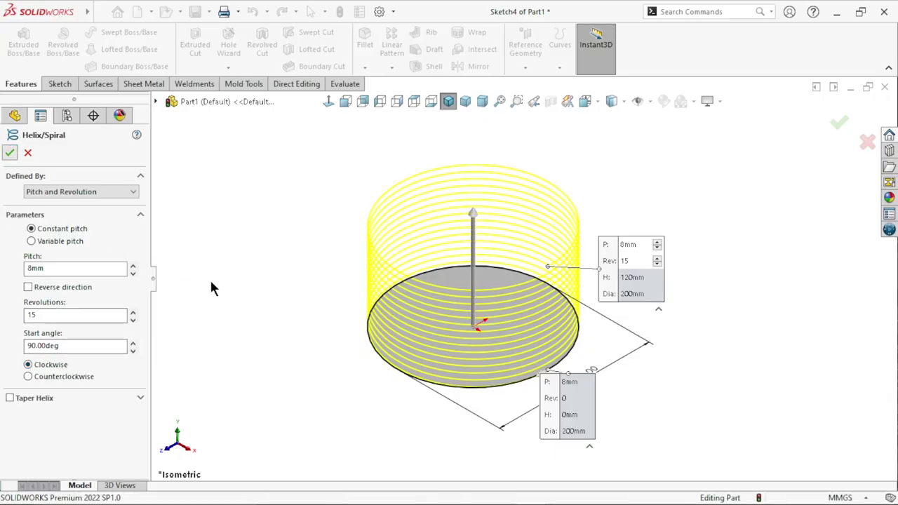
# Start a new sketch on the Front Plane beside the helix
pyautogui.moveTo(551, 250); pyautogui.dragTo(541, 291, button='middle')
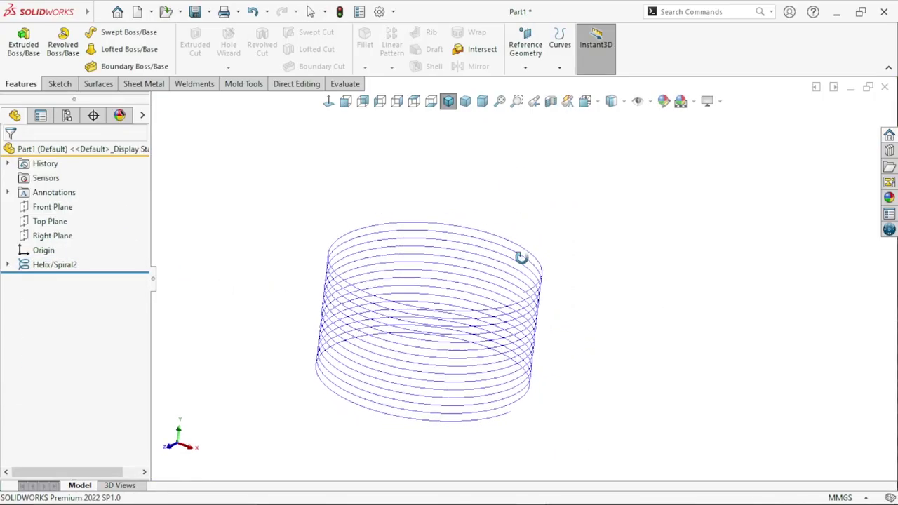
pyautogui.scroll(-3, 541, 296)
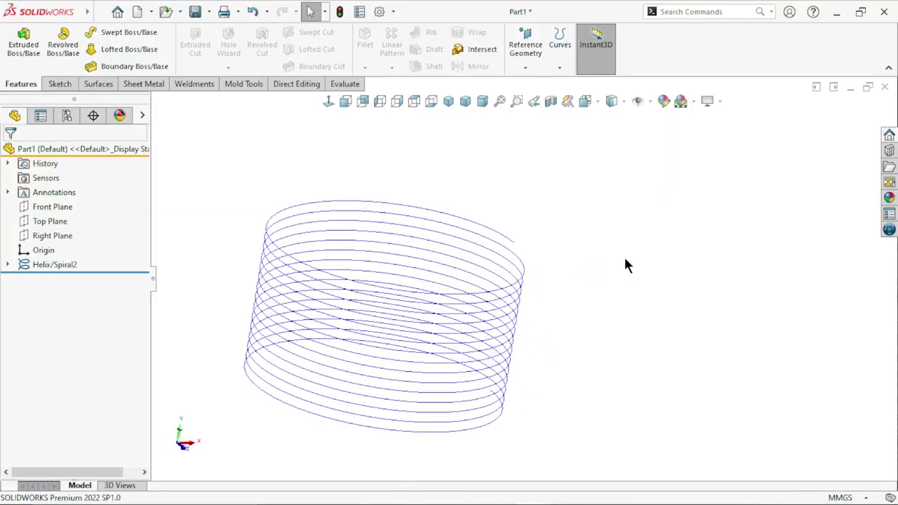
pyautogui.click(29, 203)
pyautogui.moveTo(568, 180)
pyautogui.mouseDown(button='middle')
pyautogui.moveTo(563, 350)
pyautogui.moveTo(538, 213)
pyautogui.moveTo(566, 254)
pyautogui.mouseUp(button='middle')
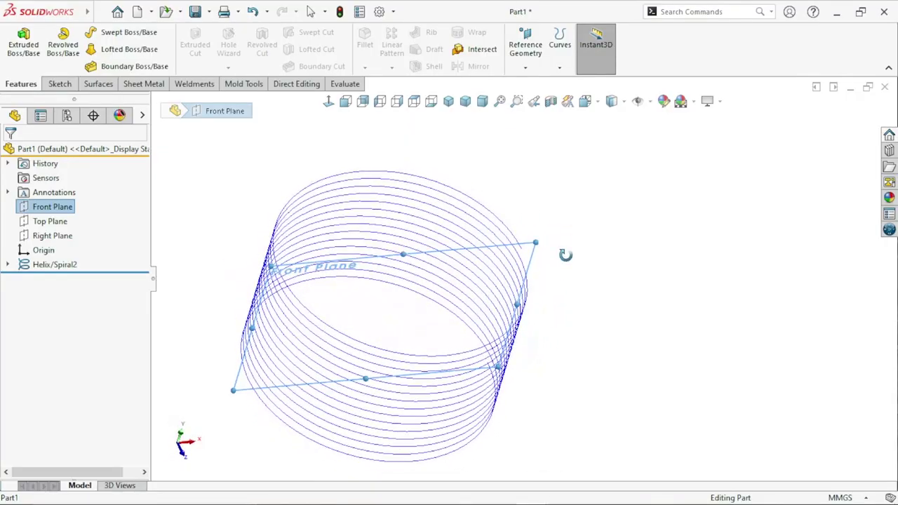
pyautogui.click(127, 199)
pyautogui.click(62, 206)
pyautogui.click(73, 180)
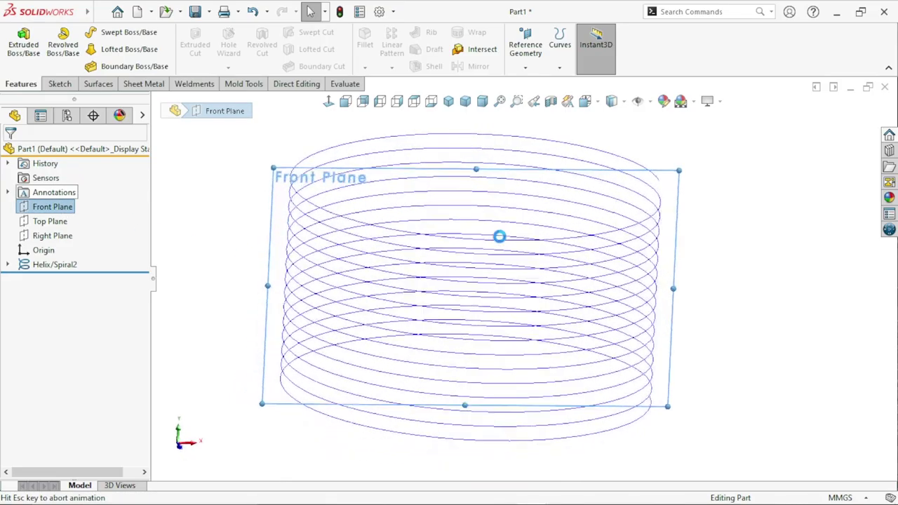
# Orient the view to the Front view so the sketch is seen face-on
pyautogui.scroll(-4, 625, 234)
pyautogui.scroll(-2, 576, 260)
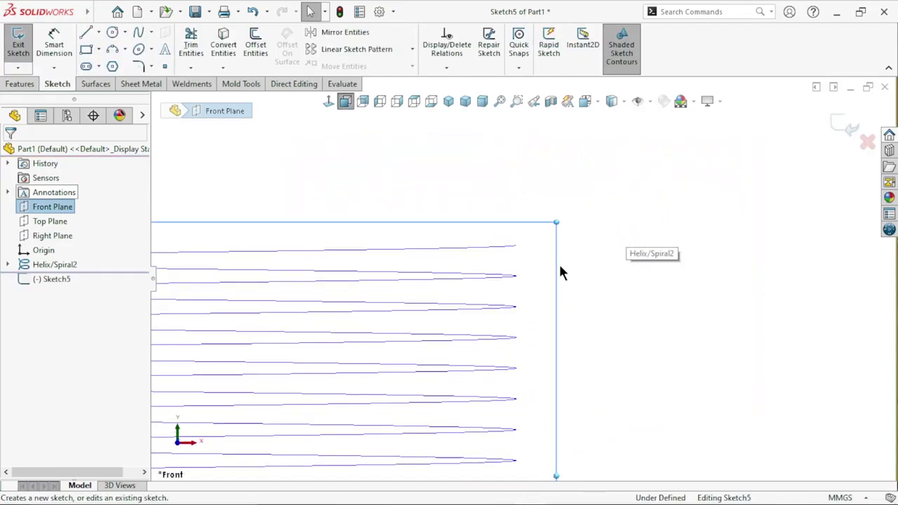
pyautogui.moveTo(561, 272); pyautogui.dragTo(559, 307, button='middle')
pyautogui.scroll(3, 554, 298)
pyautogui.scroll(2, 544, 288)
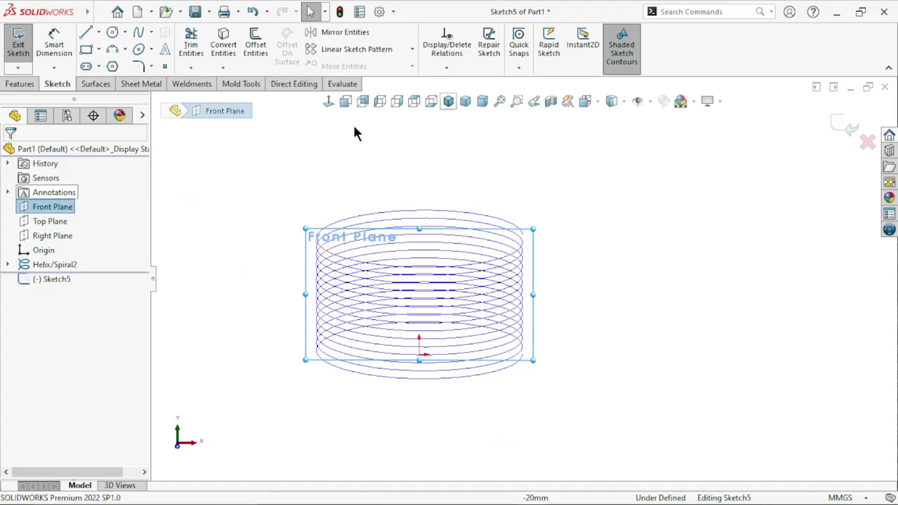
pyautogui.click(345, 101)
pyautogui.scroll(3, 736, 224)
pyautogui.scroll(-3, 589, 277)
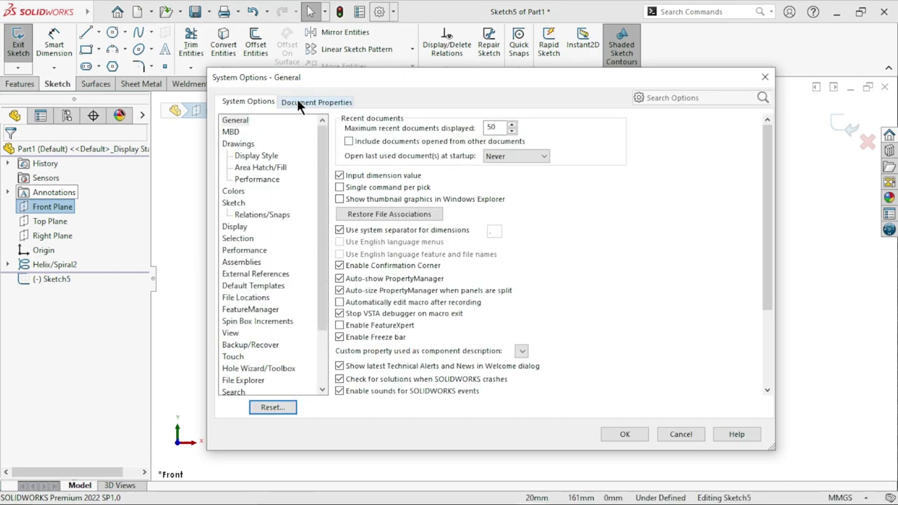
# Set the part's Image Quality wireframe and HLR/HLV resolution to High
pyautogui.click(297, 99)
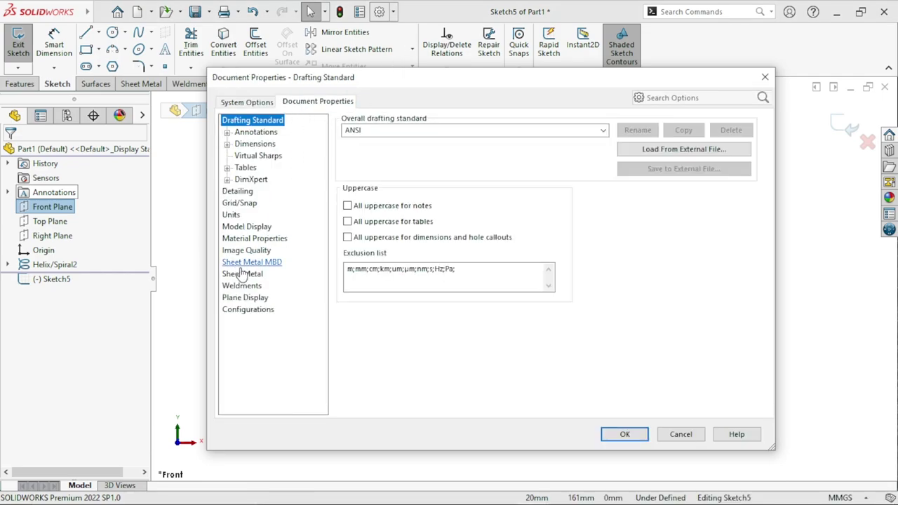
pyautogui.click(247, 251)
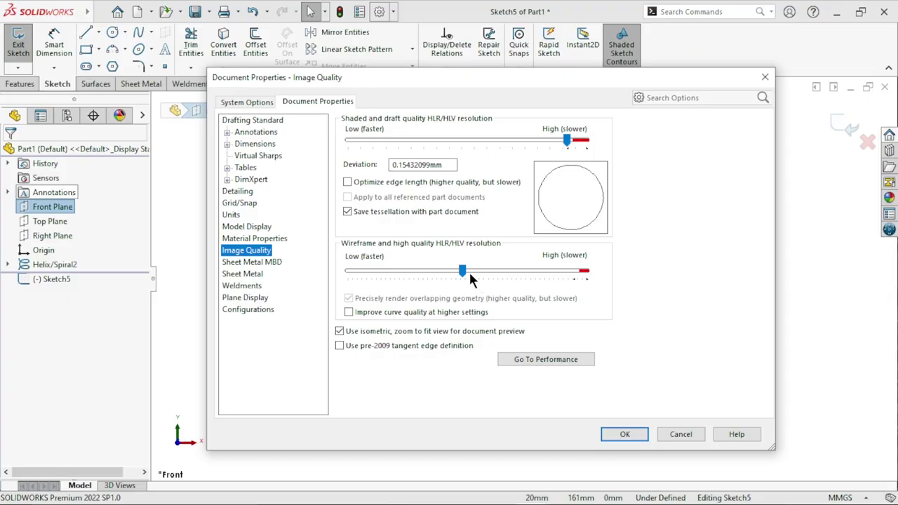
pyautogui.moveTo(465, 274); pyautogui.dragTo(601, 278)
pyautogui.click(624, 434)
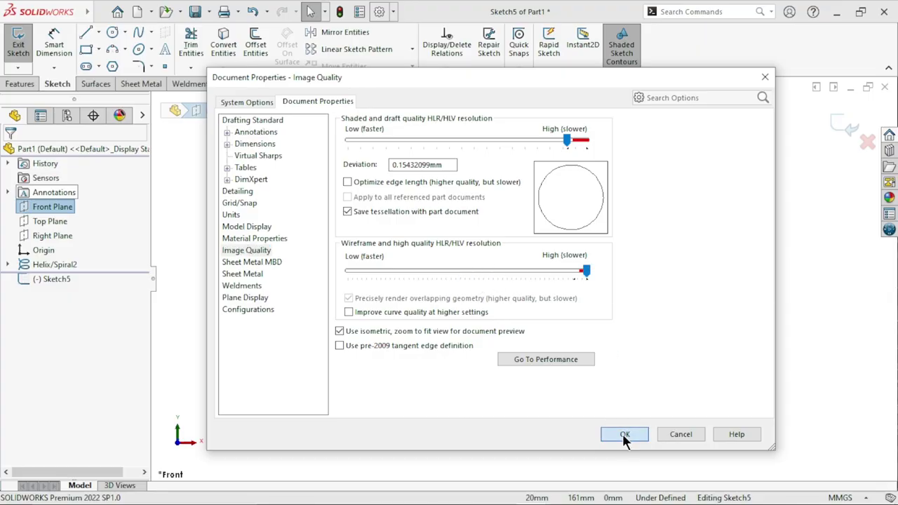
# Draw a small circle beside the helix's starting end
pyautogui.scroll(1, 587, 333)
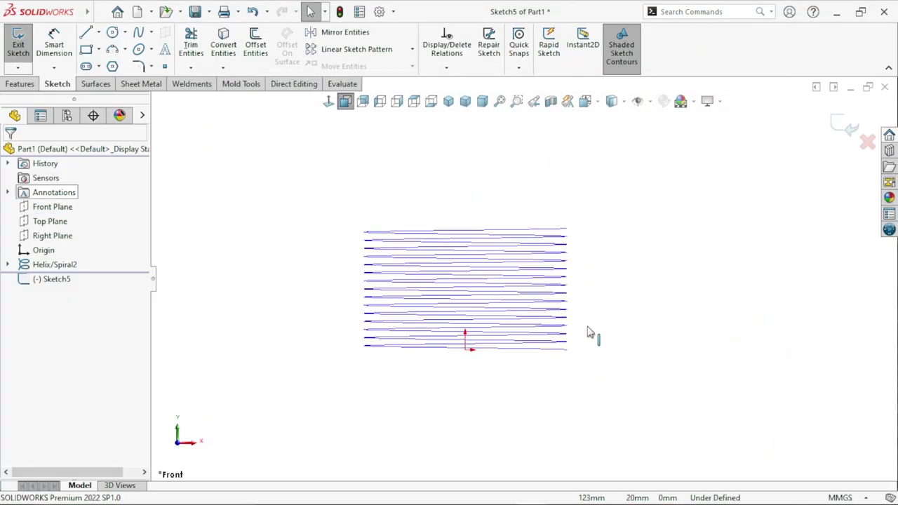
pyautogui.scroll(-1, 555, 260)
pyautogui.scroll(-1, 531, 221)
pyautogui.click(113, 36)
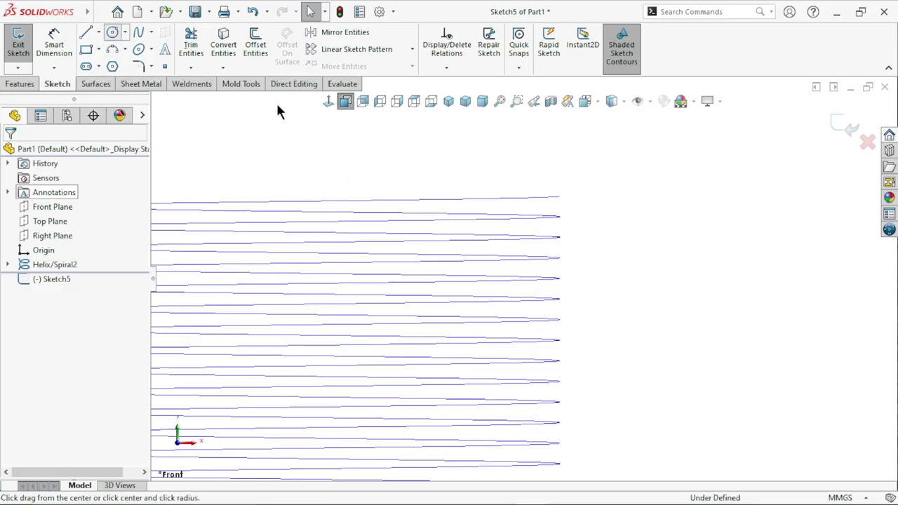
pyautogui.click(589, 188)
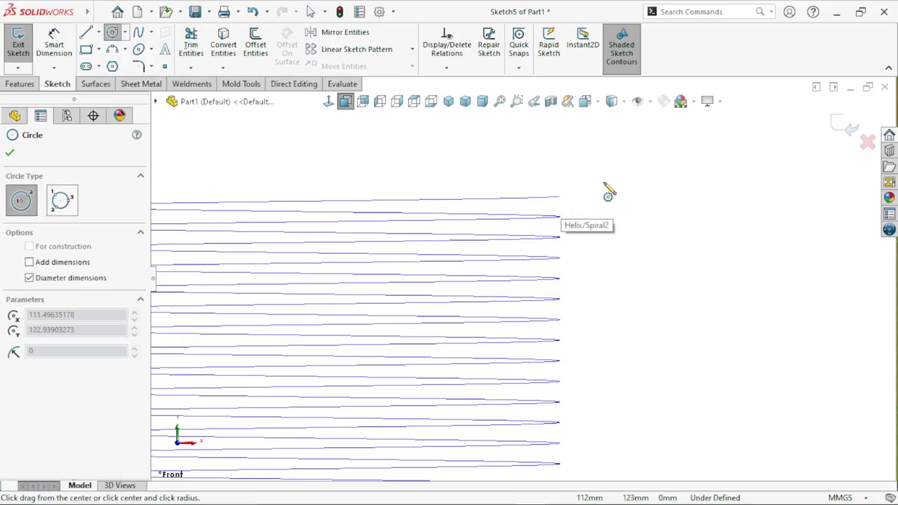
pyautogui.click(615, 203)
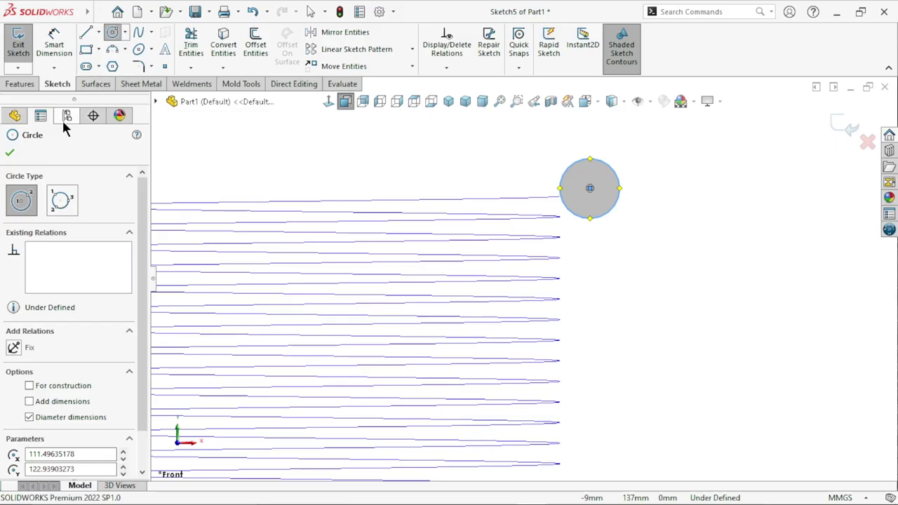
pyautogui.click(9, 153)
# Dimension the circle's diameter to 3.5 mm and place the dimension to its right
pyautogui.click(54, 43)
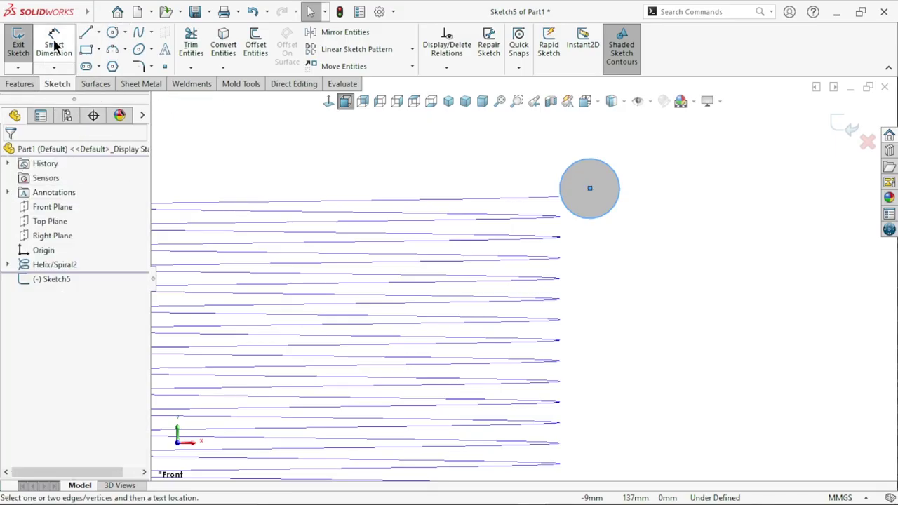
pyautogui.click(620, 202)
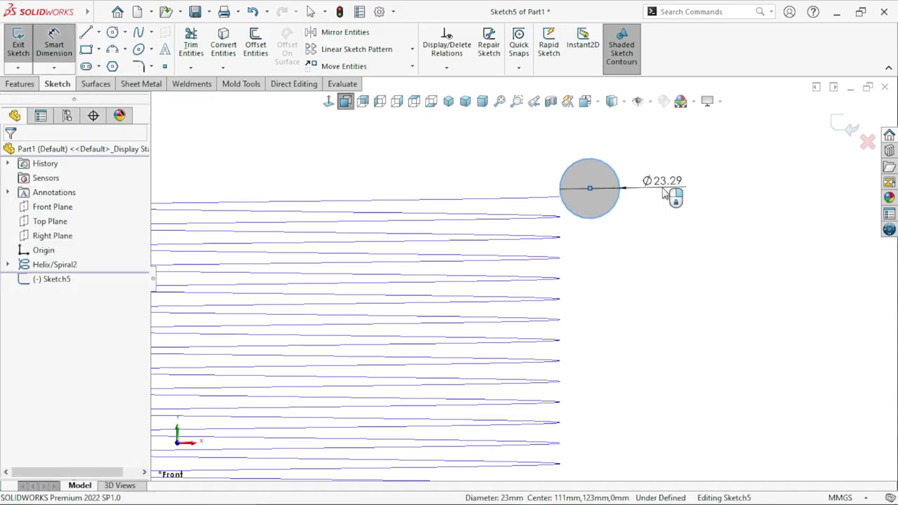
pyautogui.click(672, 194)
pyautogui.write('3.5')
pyautogui.press('Return')
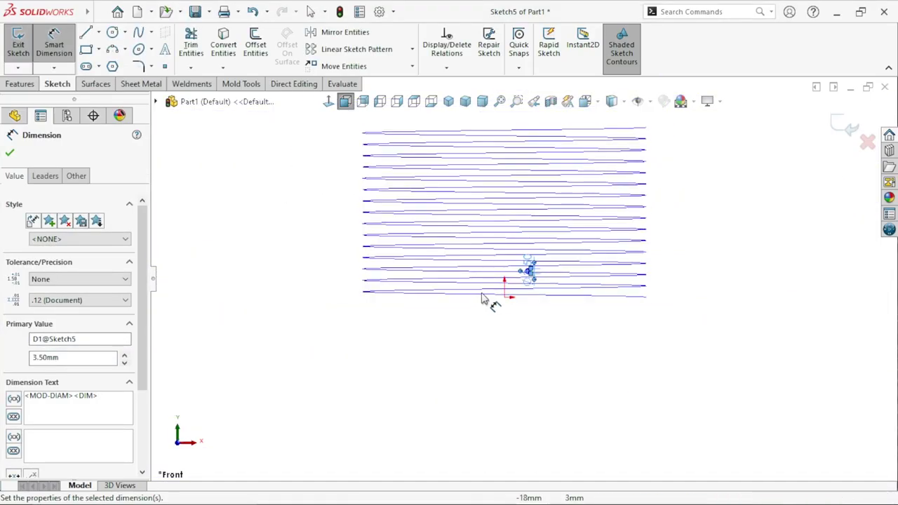
pyautogui.press('Escape')
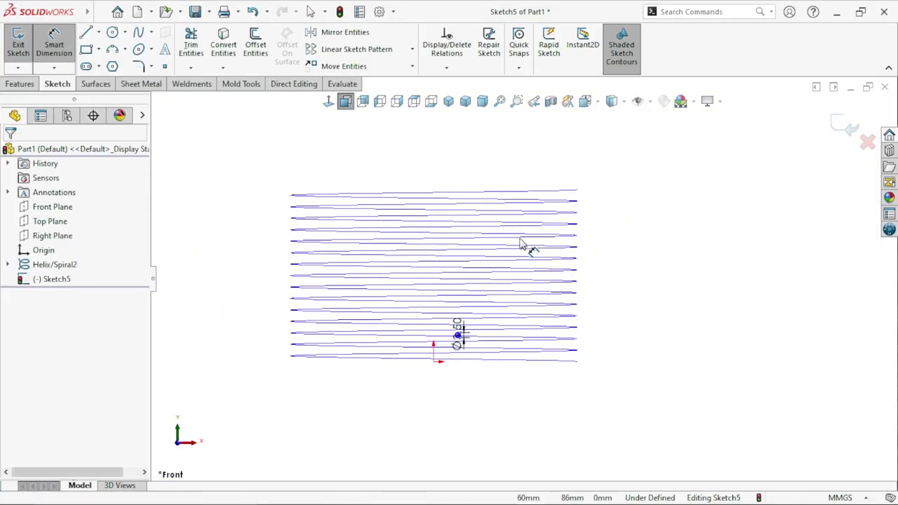
pyautogui.scroll(-3, 527, 245)
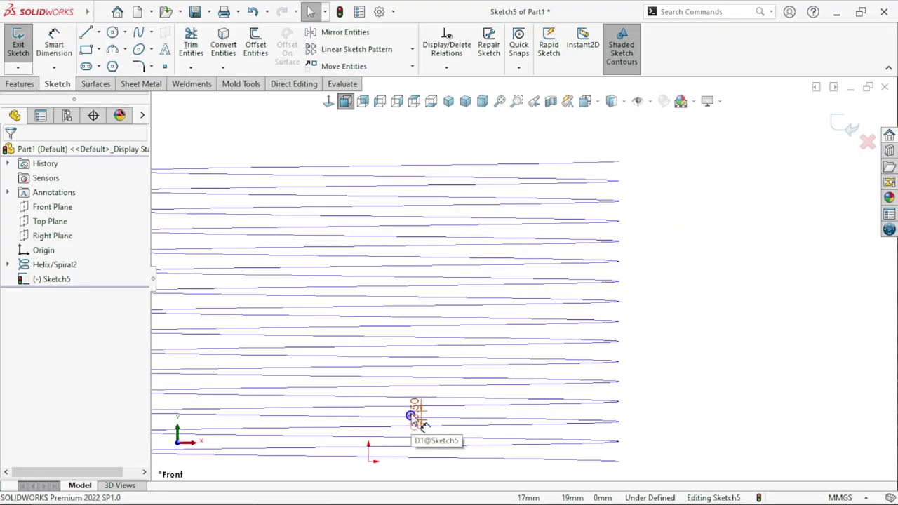
pyautogui.moveTo(416, 407)
pyautogui.mouseDown()
pyautogui.moveTo(441, 402)
pyautogui.moveTo(453, 419)
pyautogui.mouseUp()
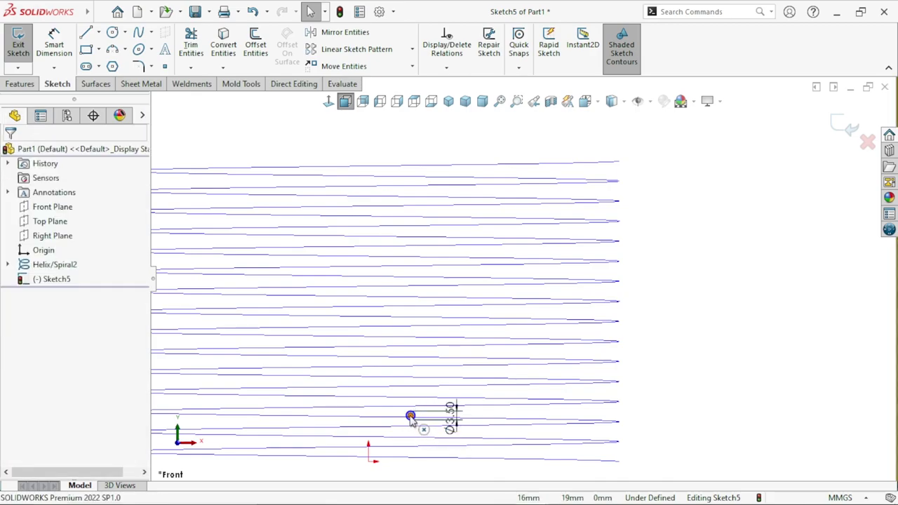
pyautogui.click(631, 153)
pyautogui.scroll(-3, 634, 164)
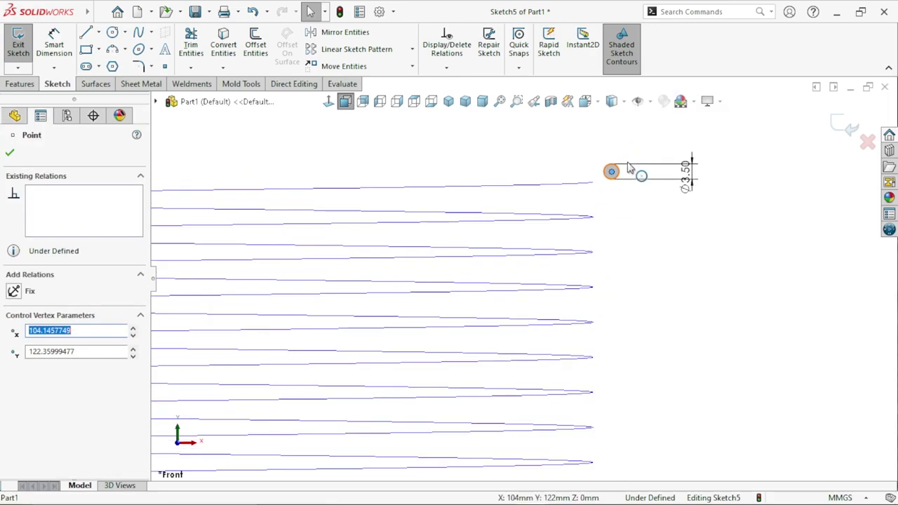
pyautogui.scroll(-3, 637, 176)
pyautogui.scroll(-3, 567, 244)
# Drag the circle's centre onto the helix end and select that centre point
pyautogui.click(542, 280)
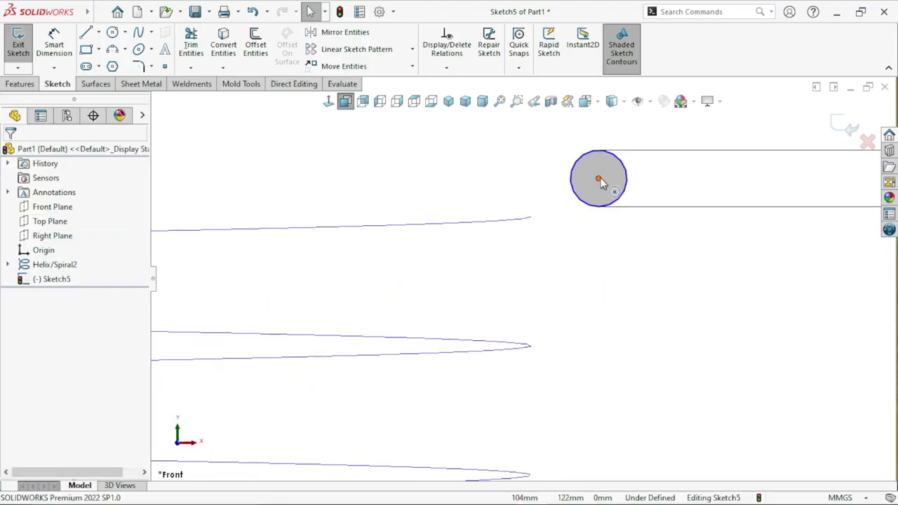
pyautogui.moveTo(598, 178)
pyautogui.mouseDown()
pyautogui.moveTo(530, 218)
pyautogui.moveTo(578, 203)
pyautogui.mouseUp()
pyautogui.click(497, 252)
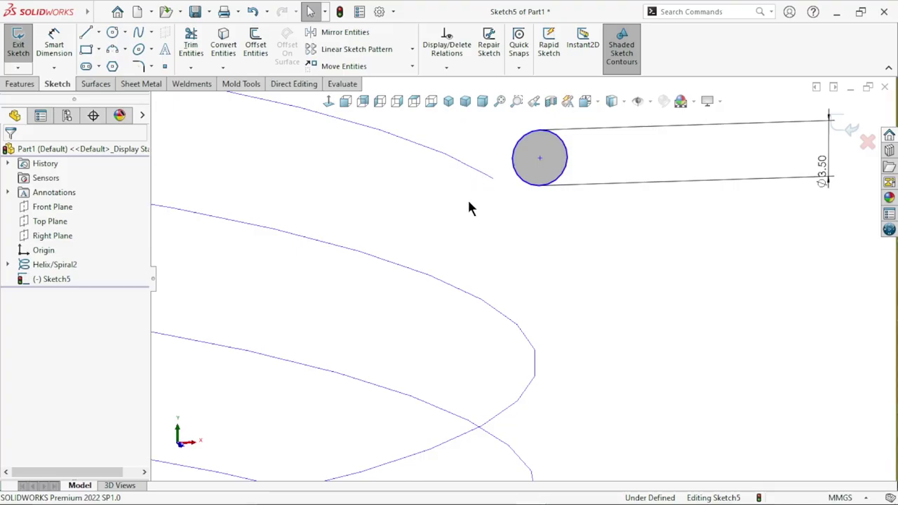
pyautogui.click(36, 265)
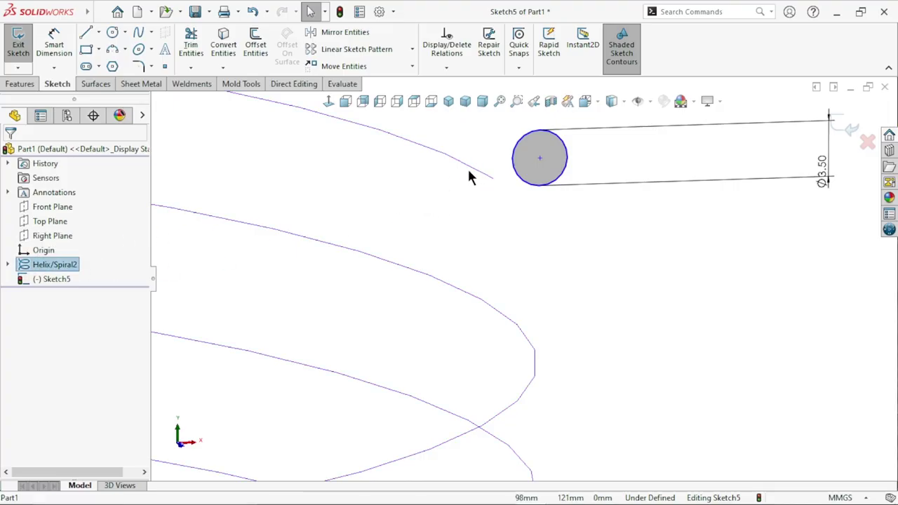
pyautogui.press('Escape')
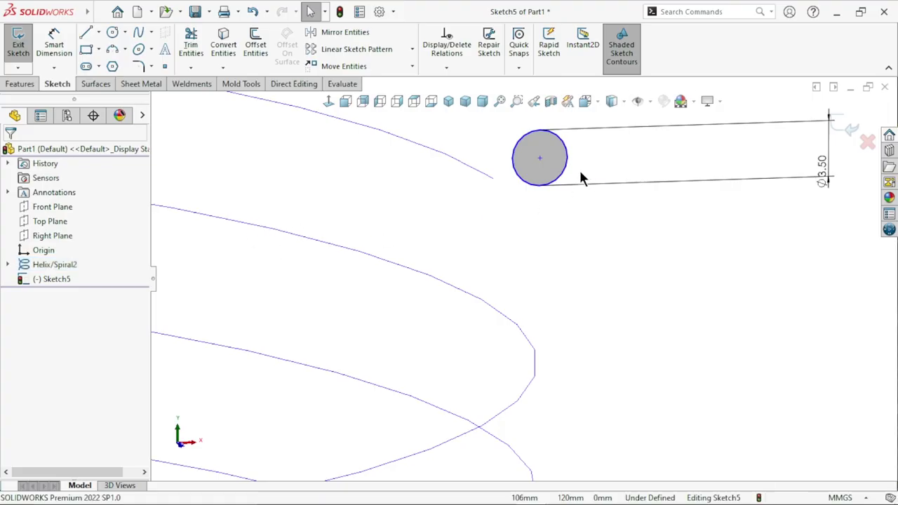
pyautogui.click(539, 159)
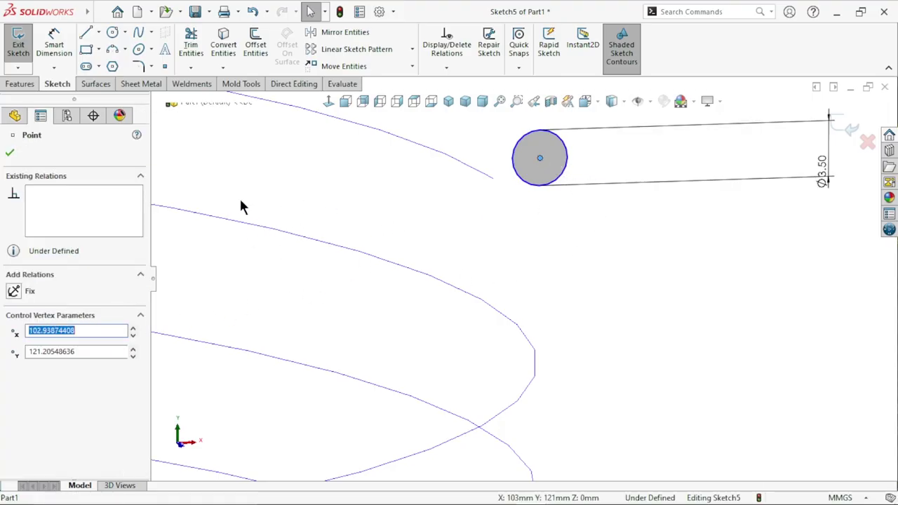
# Add a Pierce relation between the circle's centre point and Helix/Spiral2
pyautogui.click(157, 100)
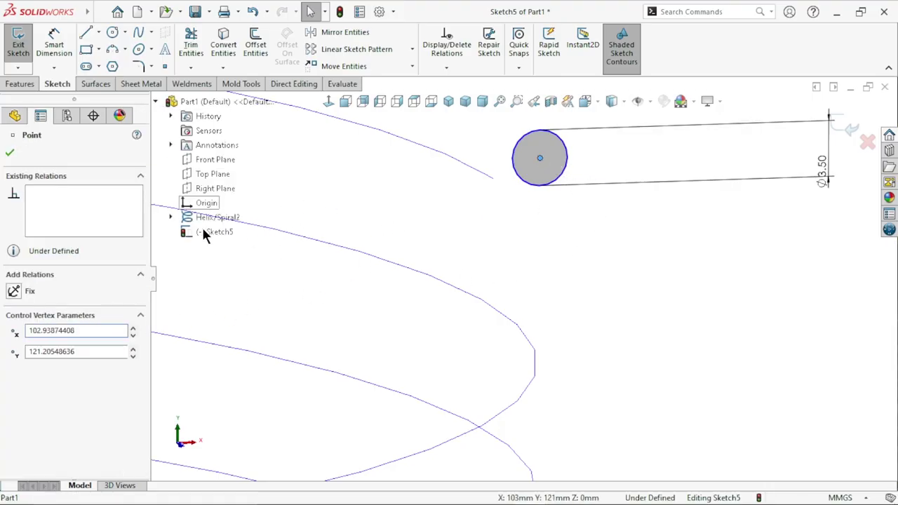
pyautogui.keyDown('ctrl'); pyautogui.click(214, 218); pyautogui.keyUp('ctrl')
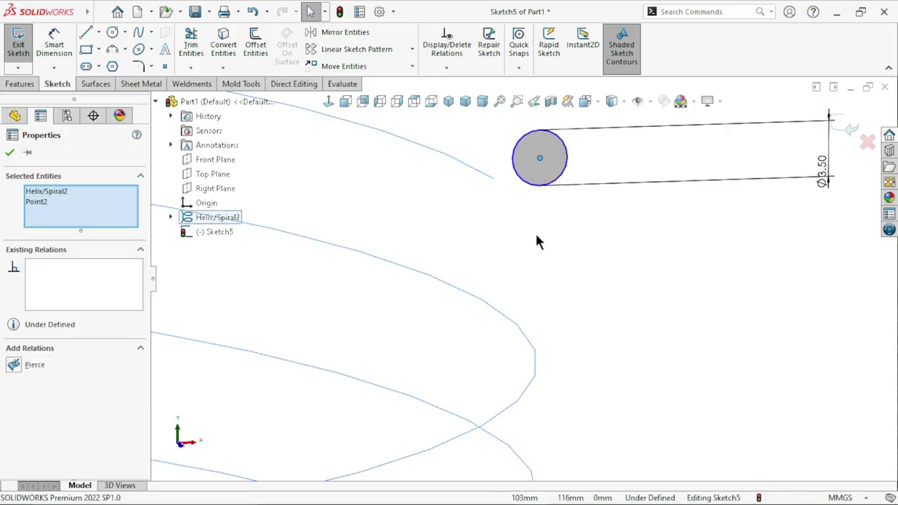
pyautogui.click(14, 365)
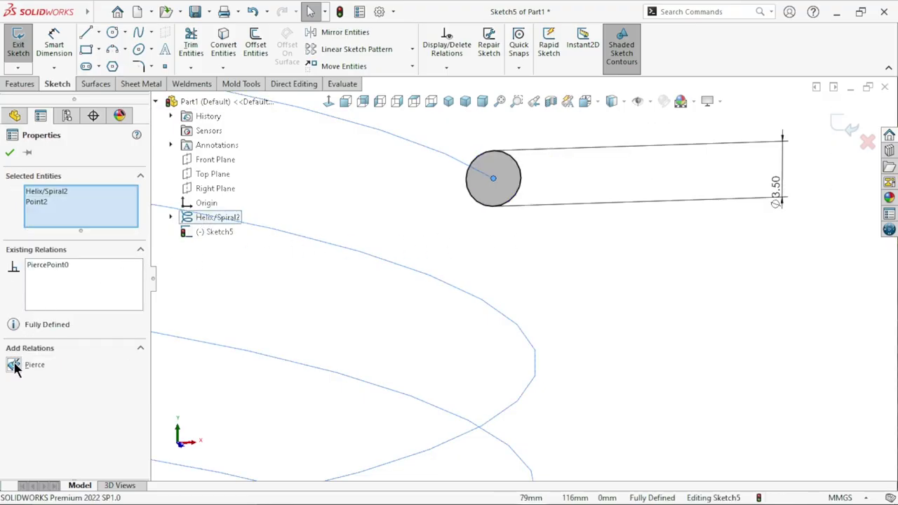
pyautogui.click(10, 152)
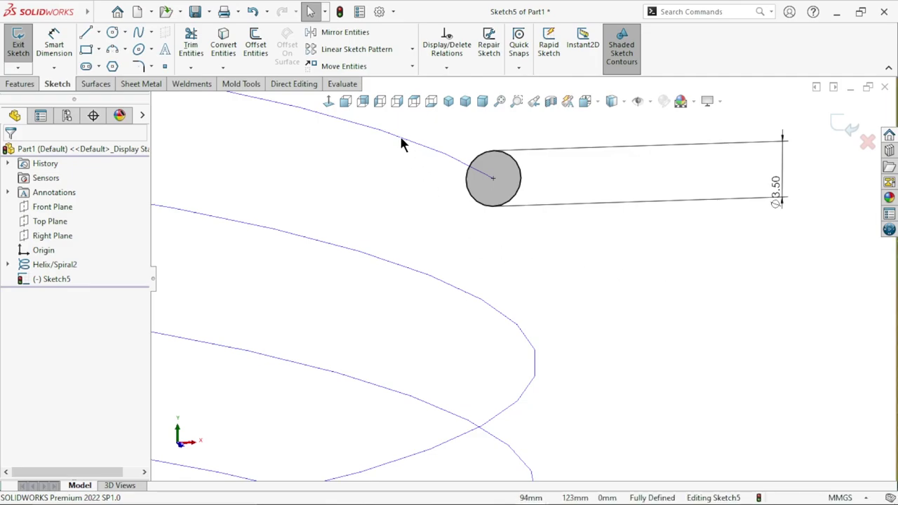
# Convert the Ø3.5 circle into construction geometry
pyautogui.click(329, 102)
pyautogui.scroll(-3, 597, 224)
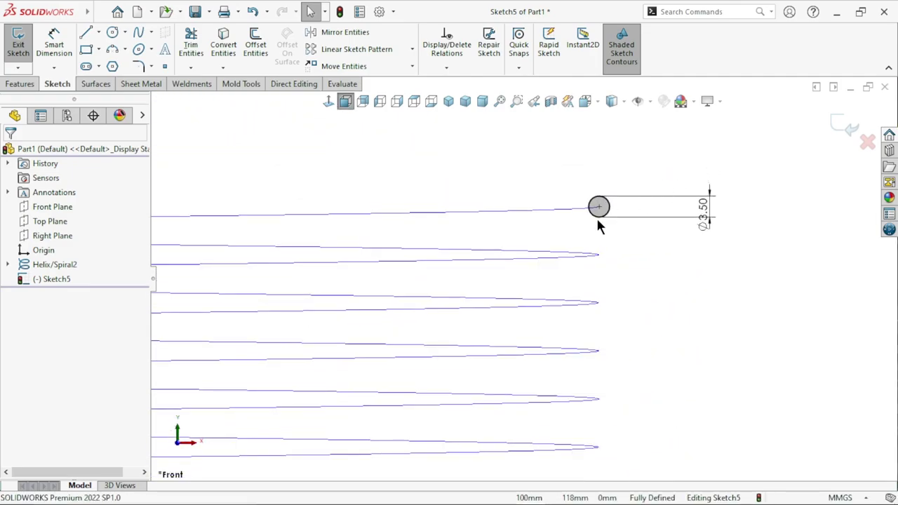
pyautogui.scroll(-2, 609, 235)
pyautogui.scroll(-3, 588, 203)
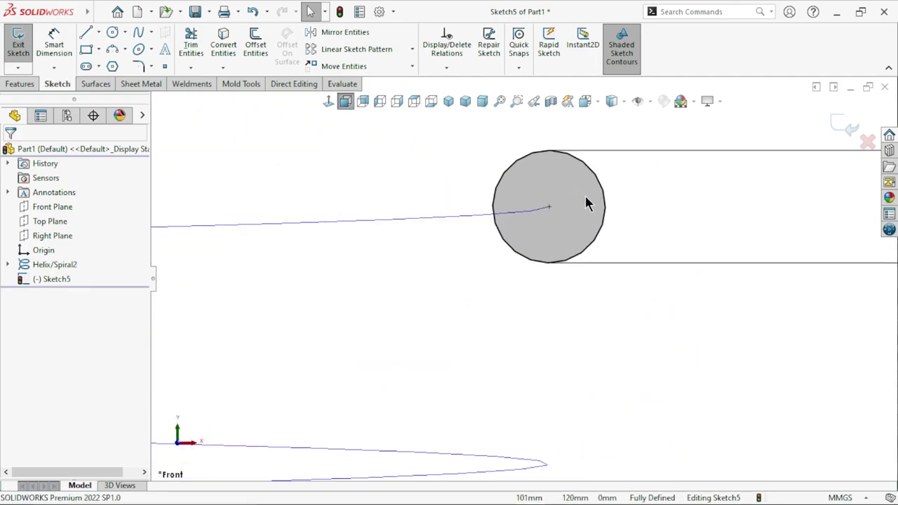
pyautogui.click(519, 159)
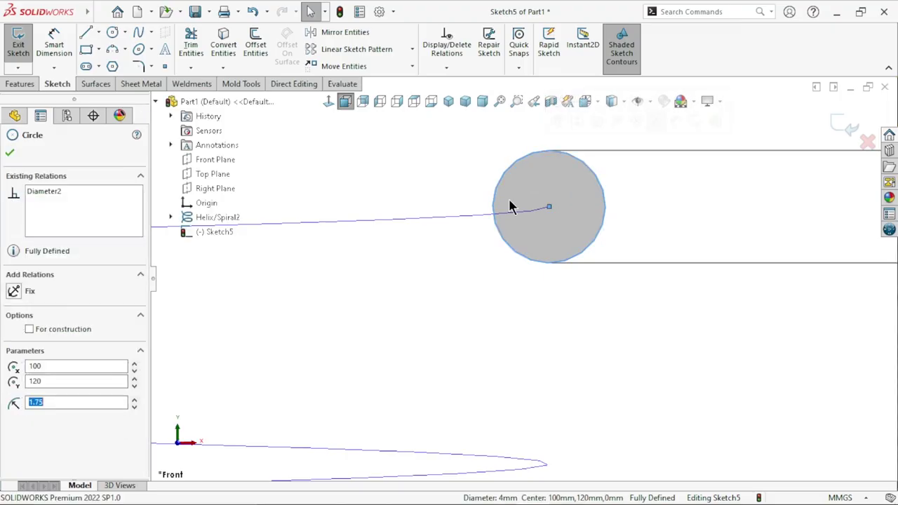
pyautogui.click(598, 350)
pyautogui.click(574, 243)
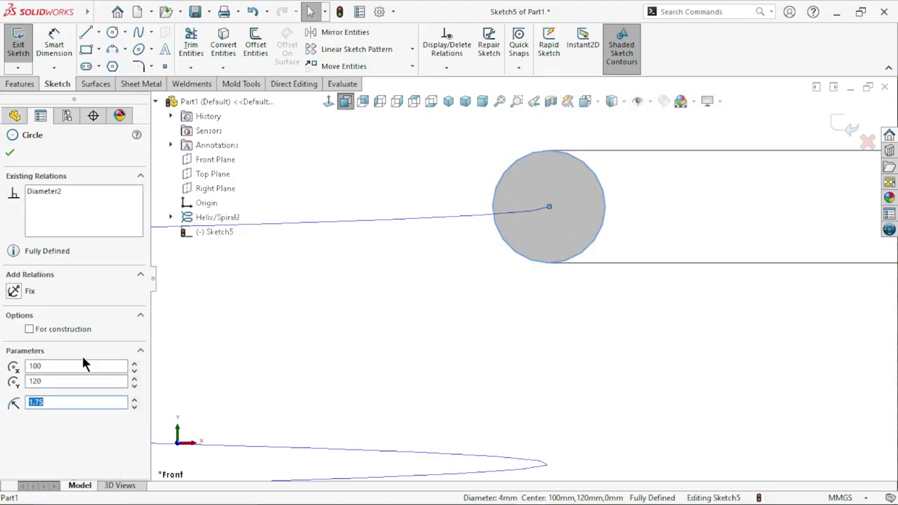
pyautogui.click(29, 329)
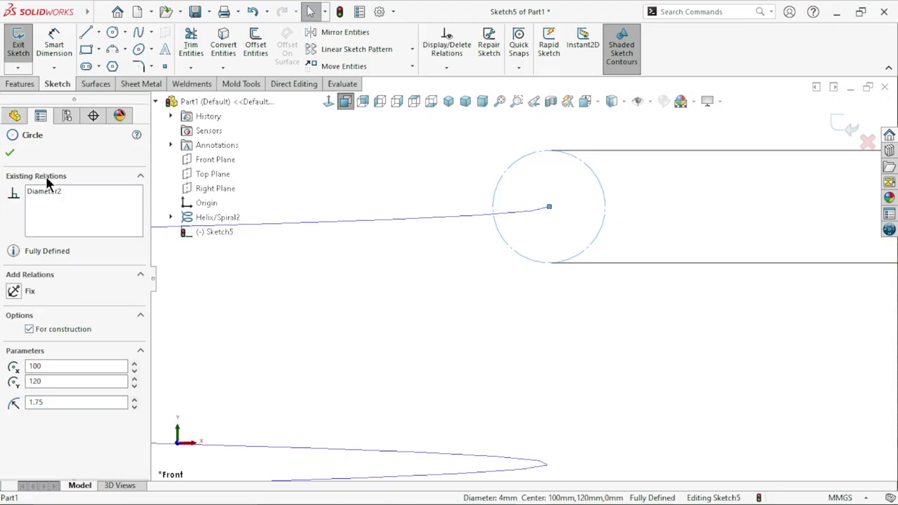
pyautogui.click(9, 155)
pyautogui.click(113, 33)
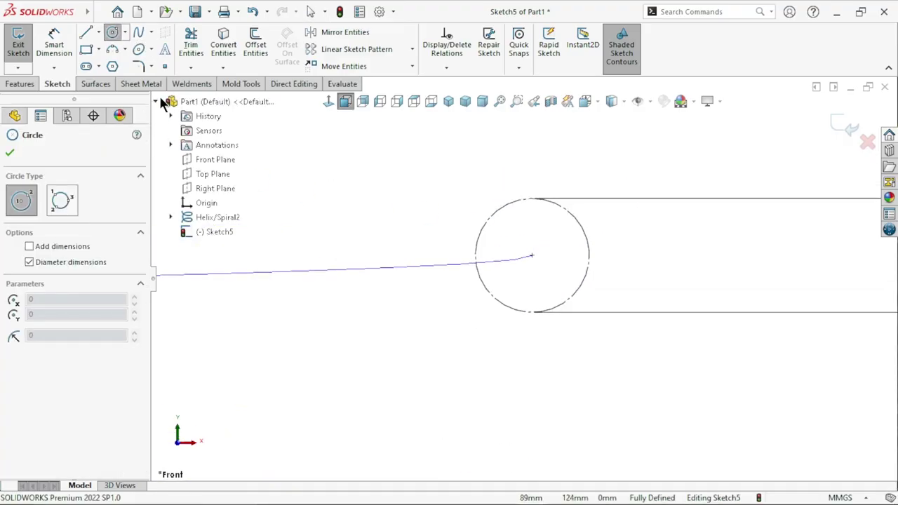
# Draw a small wire circle centred on the construction circle's outline
pyautogui.click(157, 101)
pyautogui.click(532, 199)
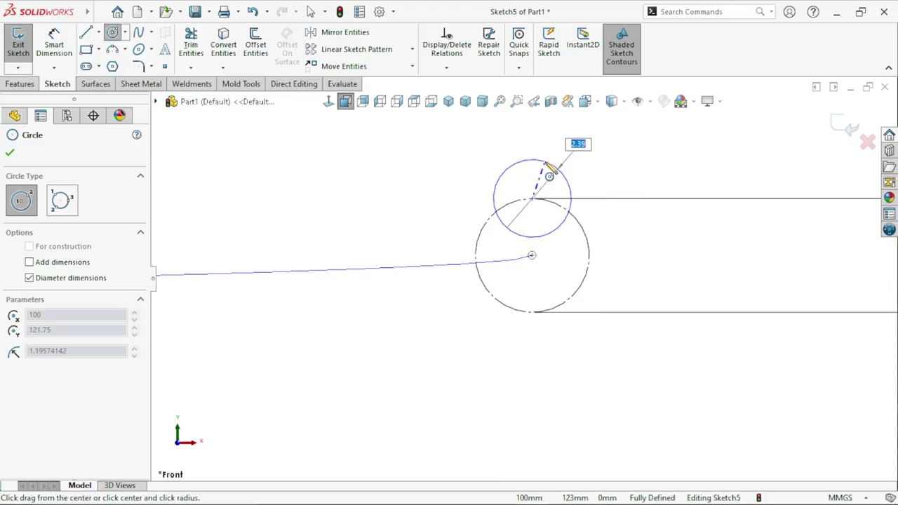
pyautogui.click(557, 172)
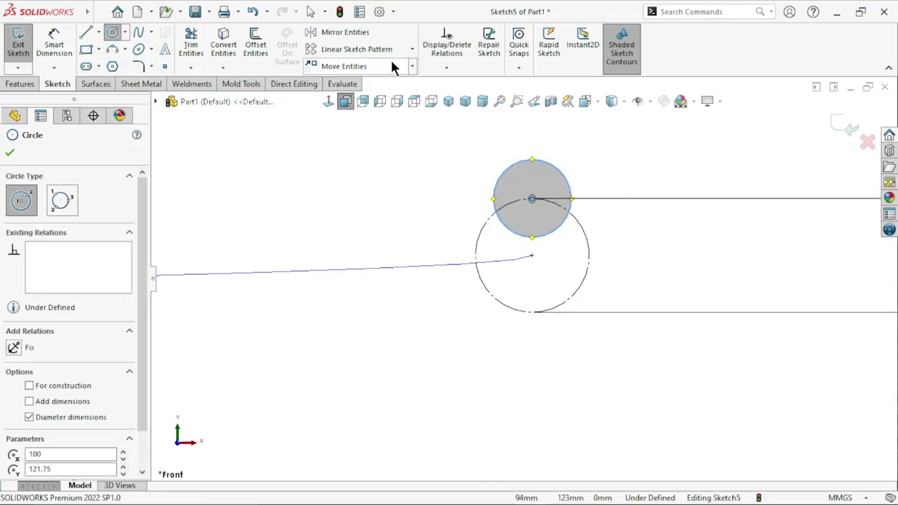
# Circular-pattern the wire circle into 3 instances around the construction circle's centre
pyautogui.click(413, 48)
pyautogui.click(385, 82)
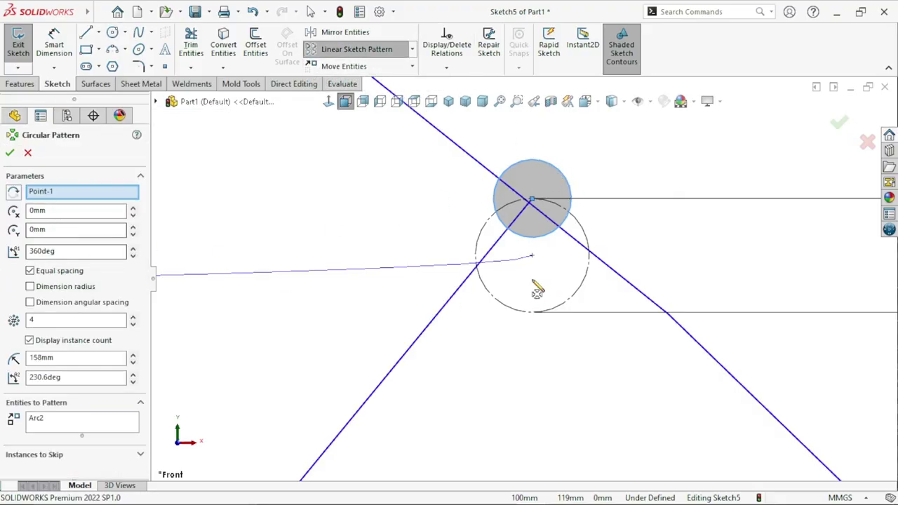
pyautogui.click(70, 194)
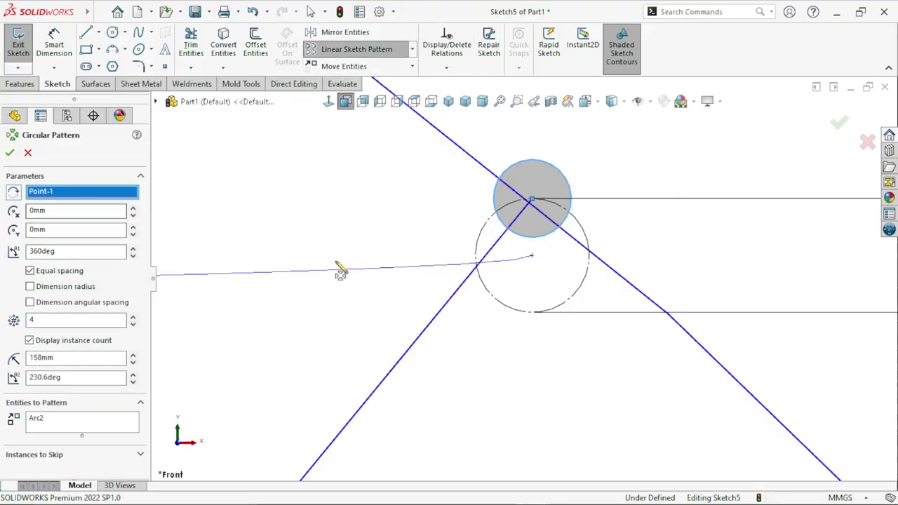
pyautogui.click(531, 256)
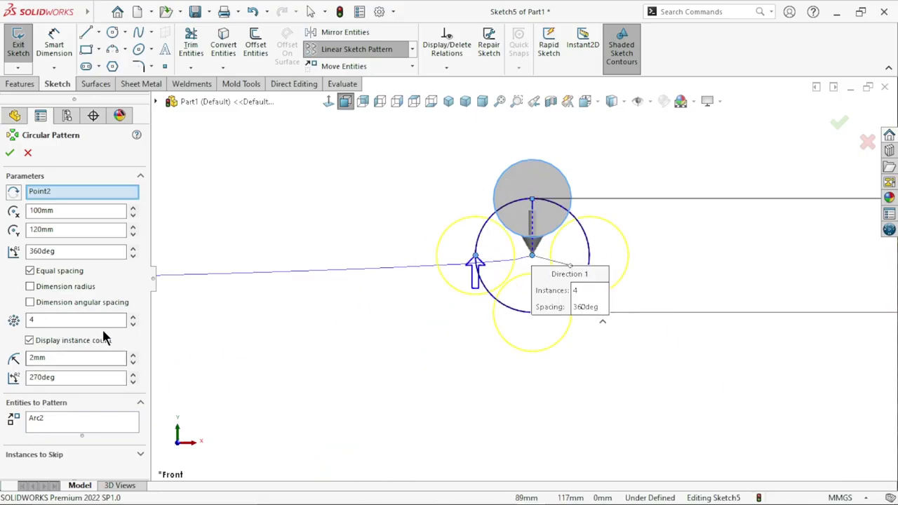
pyautogui.click(131, 327)
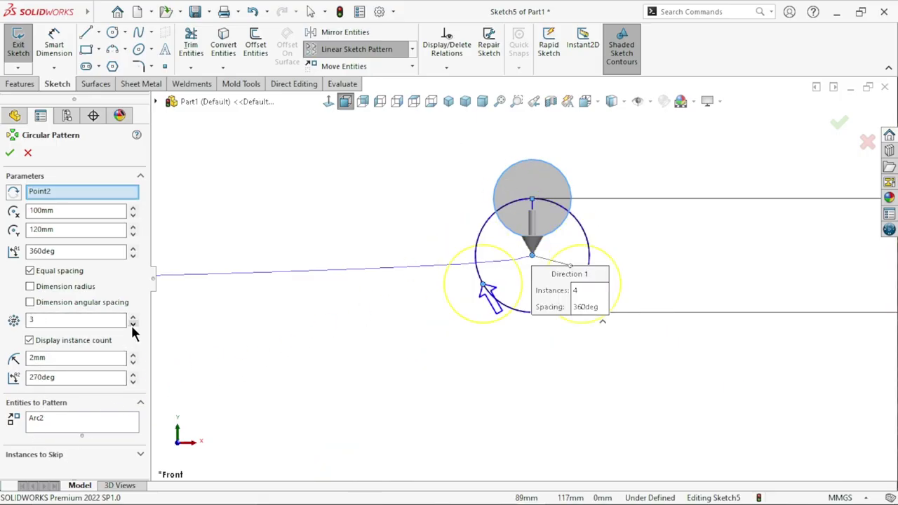
pyautogui.click(10, 154)
pyautogui.click(54, 43)
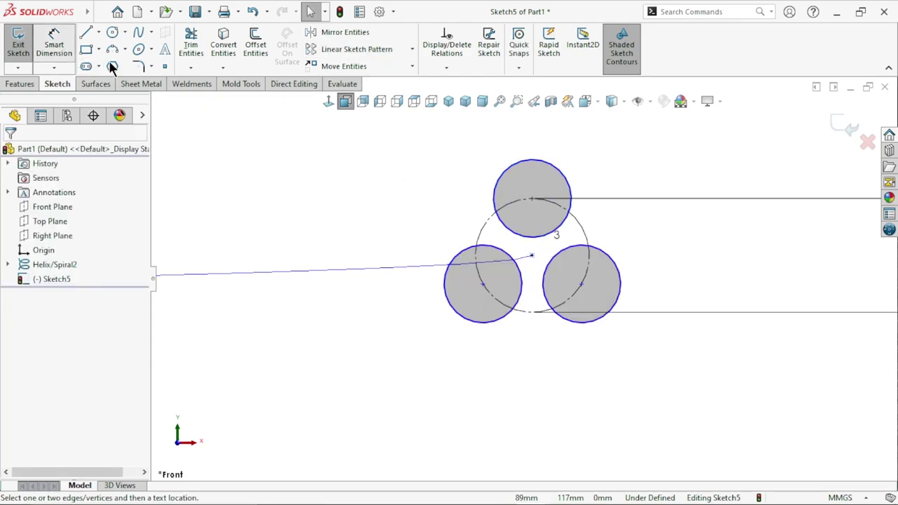
# Dimension the top wire circle's diameter to 3 mm
pyautogui.click(598, 179)
pyautogui.click(612, 171)
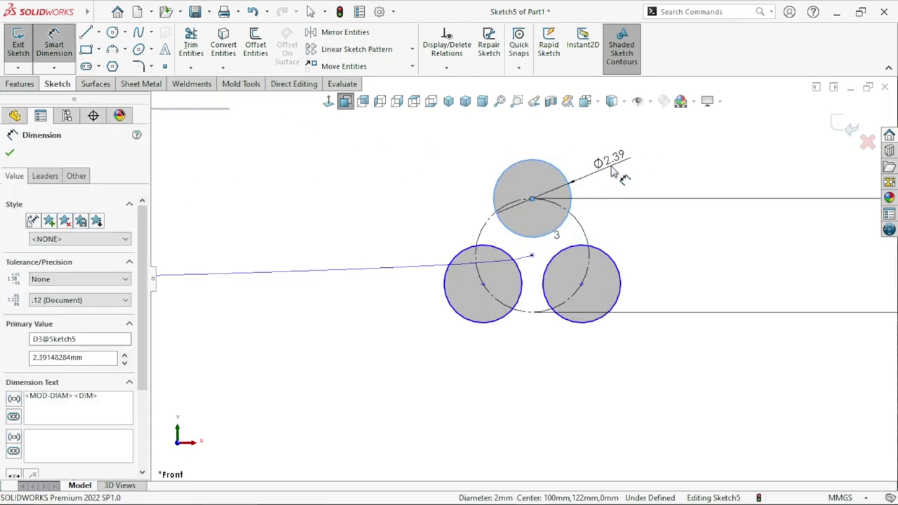
pyautogui.write('3')
pyautogui.press('Return')
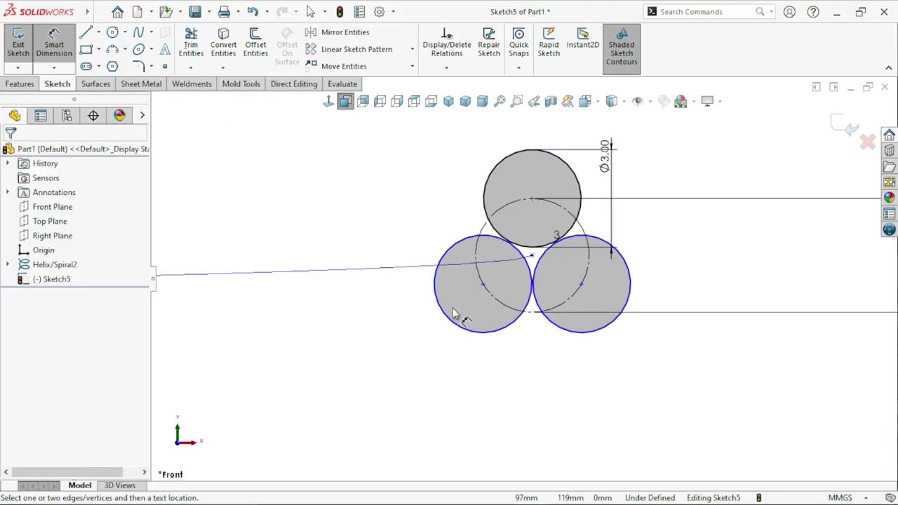
pyautogui.scroll(5, 565, 330)
pyautogui.scroll(-5, 535, 298)
# Fully define Sketch5 with Fully Define Sketch, calculating the missing relations
pyautogui.click(446, 67)
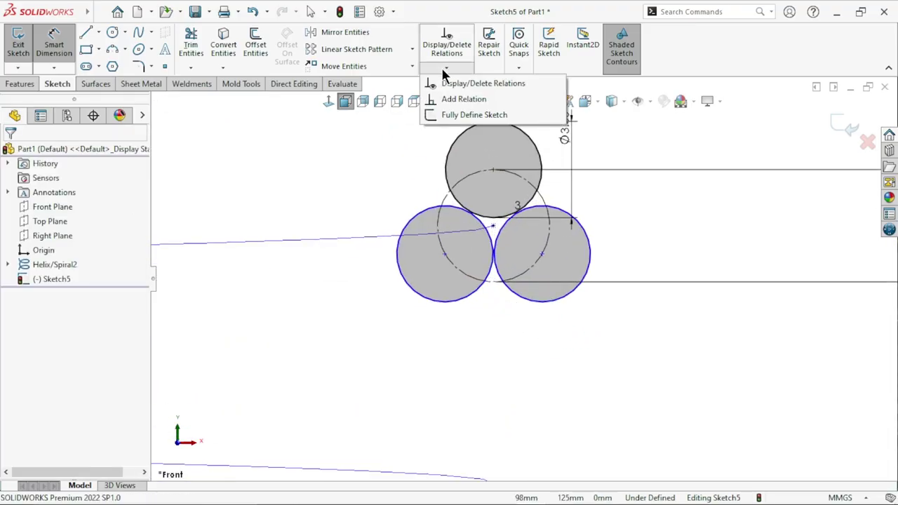
pyautogui.click(474, 115)
pyautogui.click(70, 222)
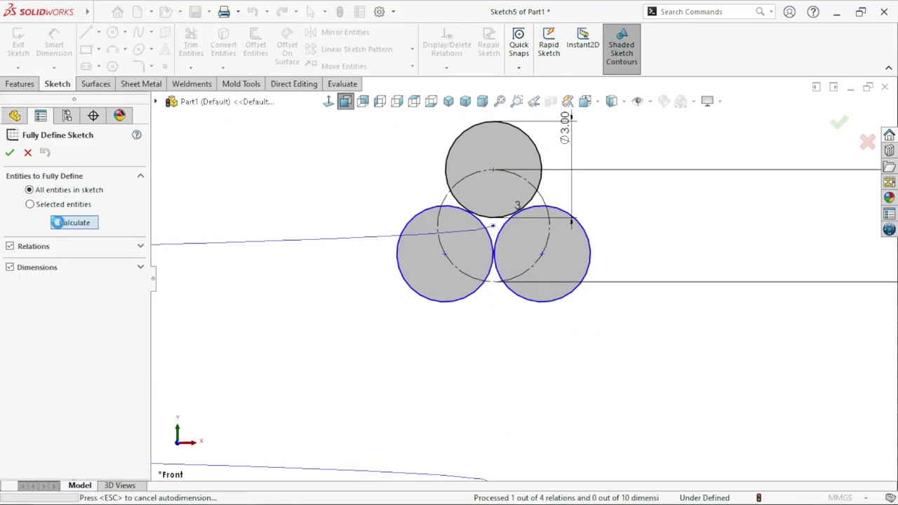
pyautogui.click(10, 153)
pyautogui.scroll(3, 512, 365)
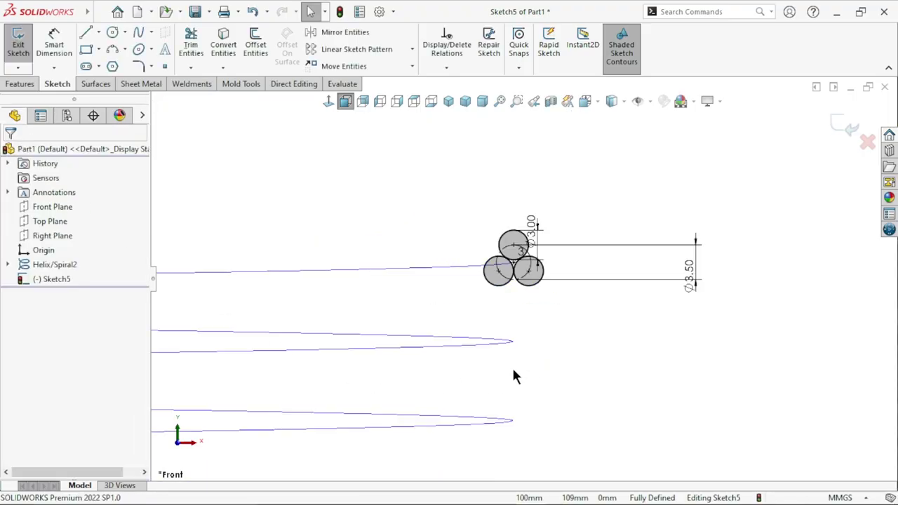
pyautogui.scroll(2, 507, 372)
pyautogui.scroll(-1, 498, 344)
pyautogui.scroll(-2, 550, 260)
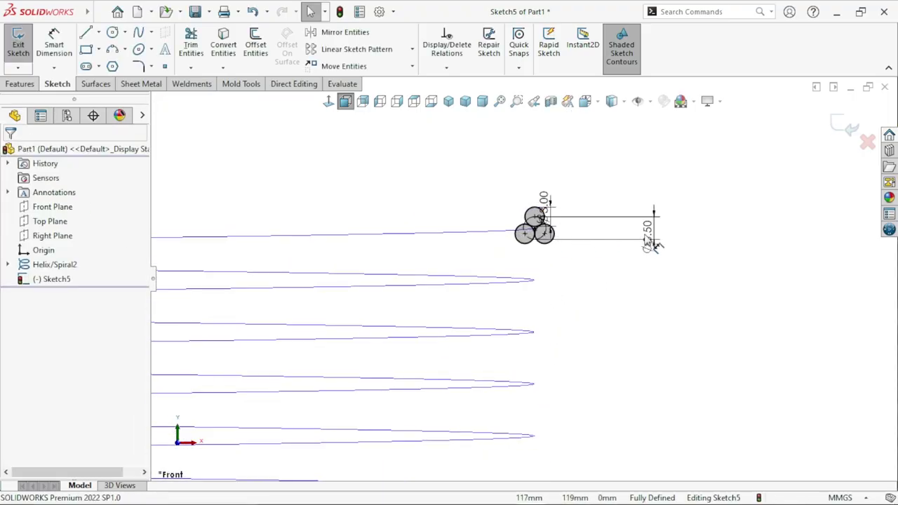
pyautogui.scroll(-1, 526, 249)
pyautogui.scroll(1, 524, 253)
pyautogui.scroll(-1, 508, 310)
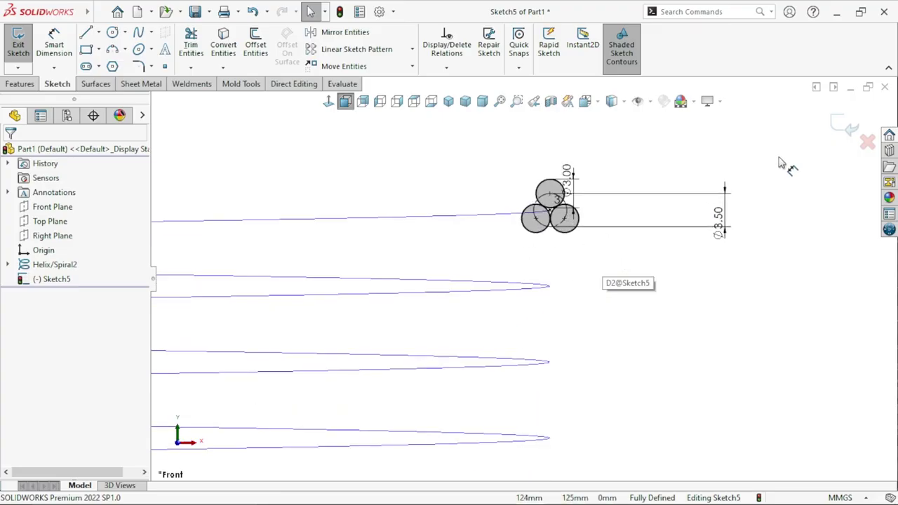
# Exit the three-circle sketch, switch to Isometric, and pick Sketch5 as the sweep profile
pyautogui.click(845, 132)
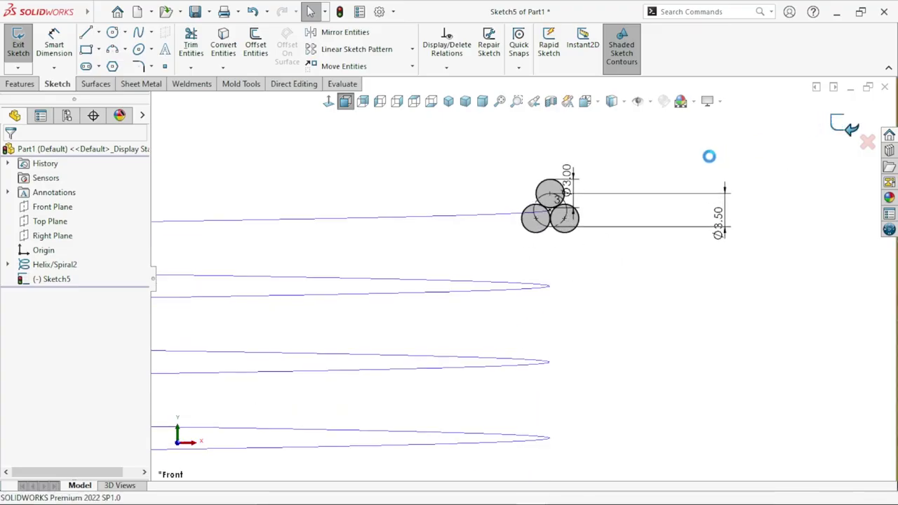
pyautogui.click(448, 101)
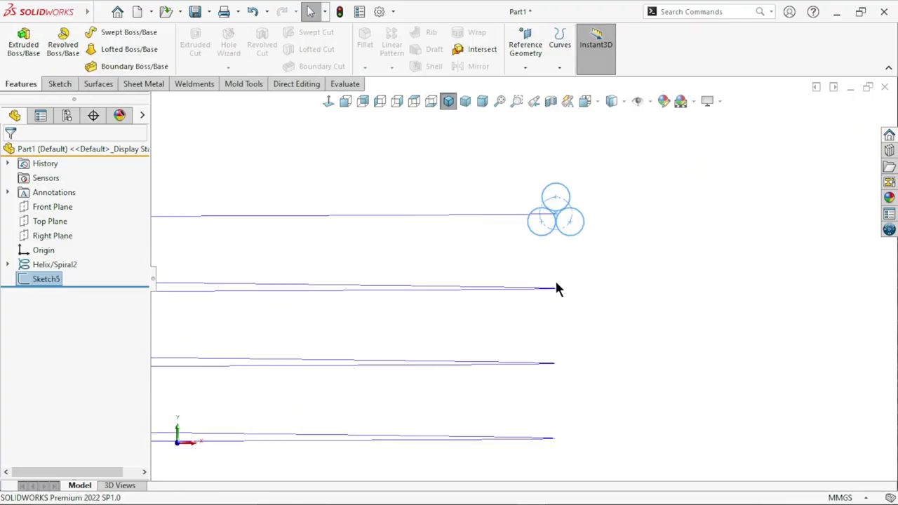
pyautogui.scroll(-2, 596, 284)
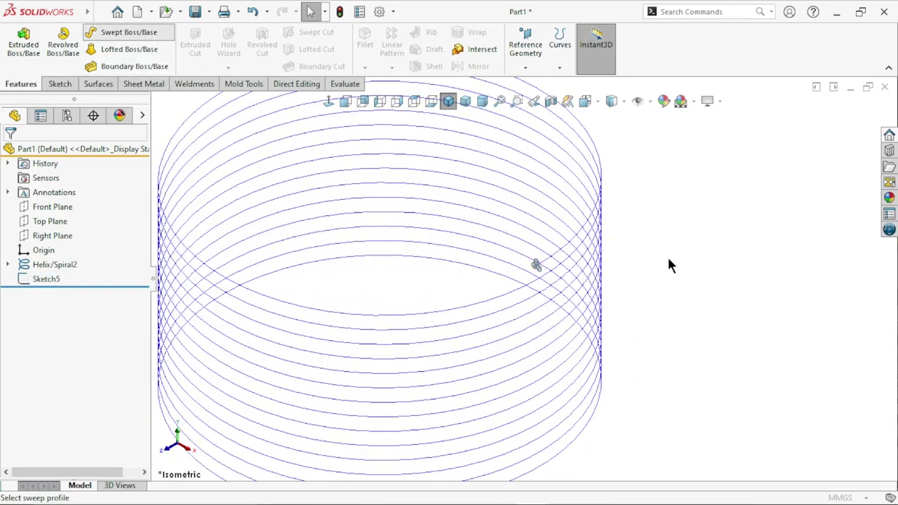
pyautogui.scroll(-3, 613, 286)
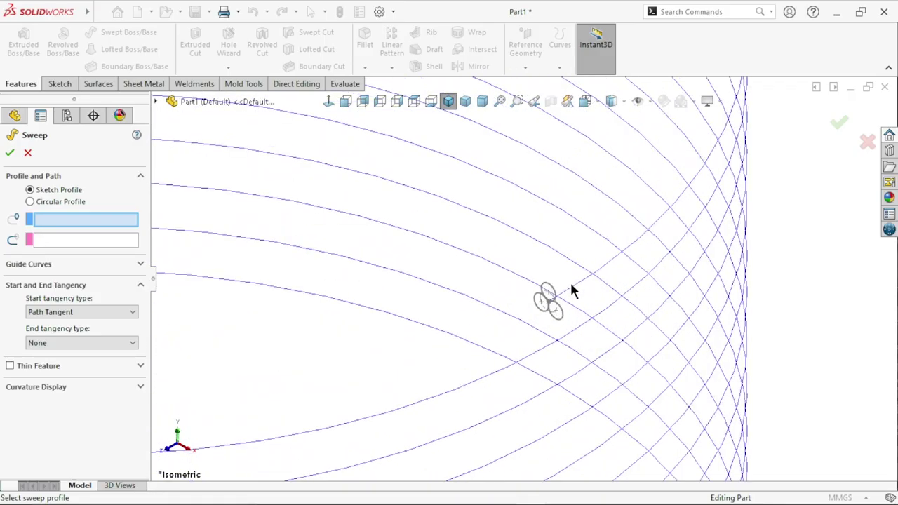
pyautogui.scroll(-2, 572, 289)
pyautogui.click(552, 269)
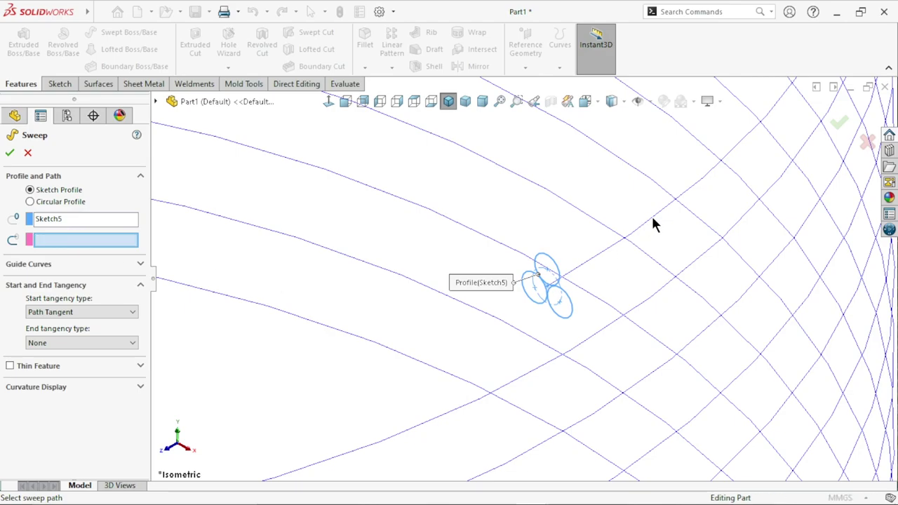
# Pick Helix/Spiral2 from the part's feature tree as the sweep path
pyautogui.scroll(3, 591, 331)
pyautogui.scroll(4, 597, 324)
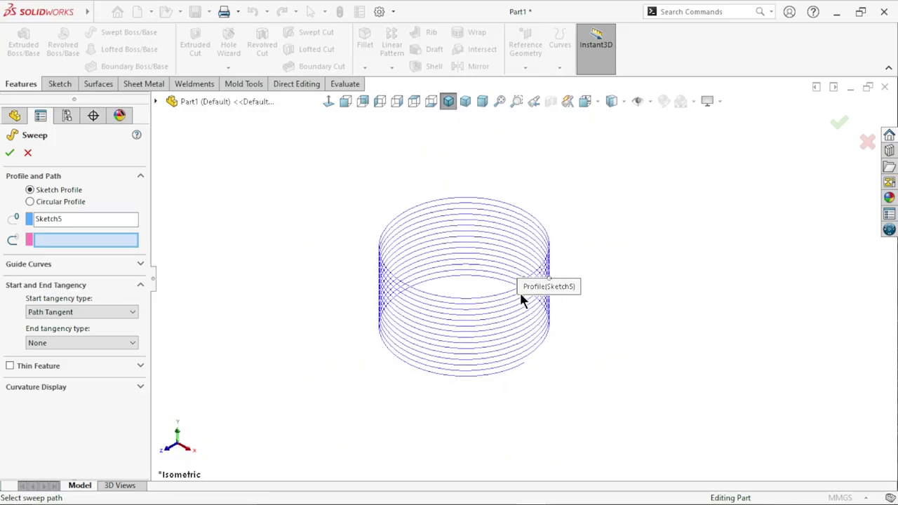
pyautogui.scroll(-4, 521, 298)
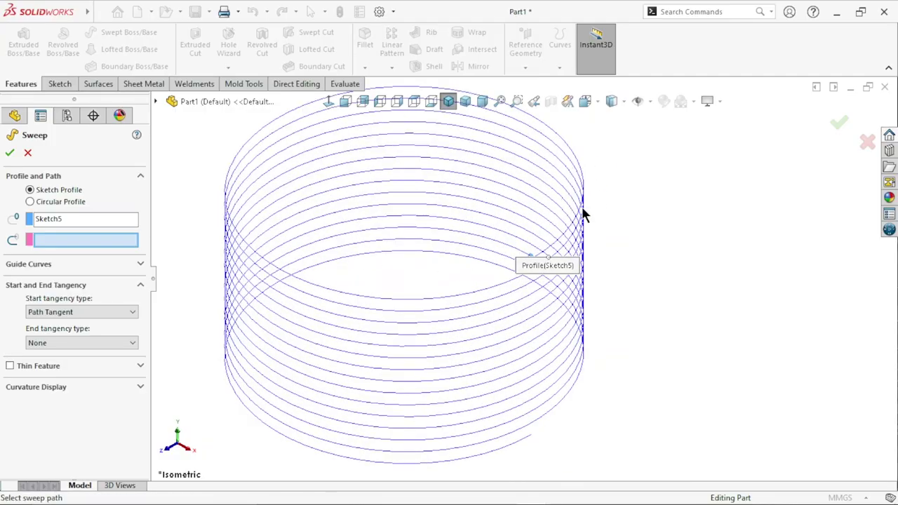
pyautogui.click(156, 102)
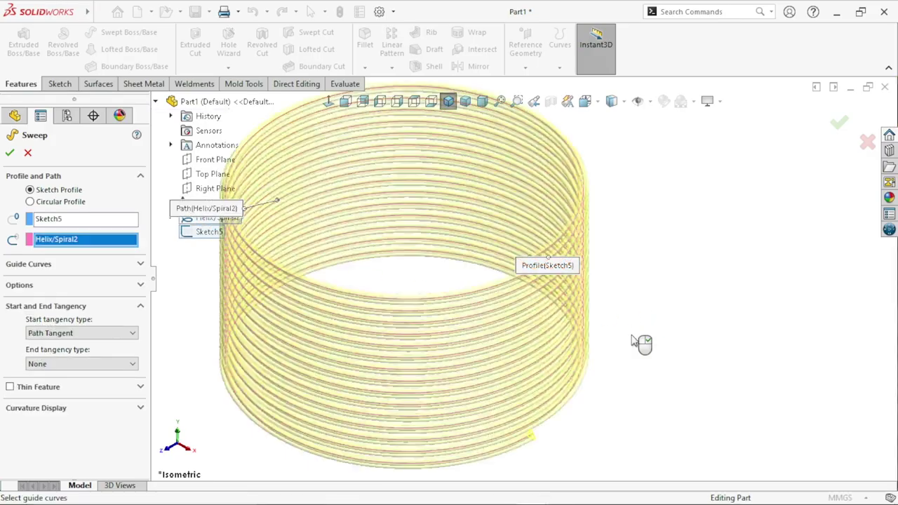
pyautogui.scroll(-1, 546, 285)
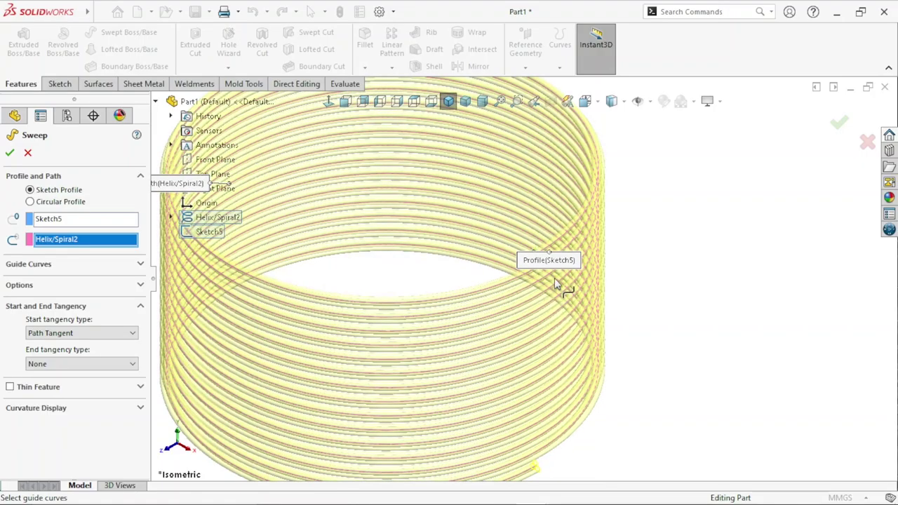
pyautogui.scroll(-2, 548, 286)
pyautogui.scroll(3, 560, 253)
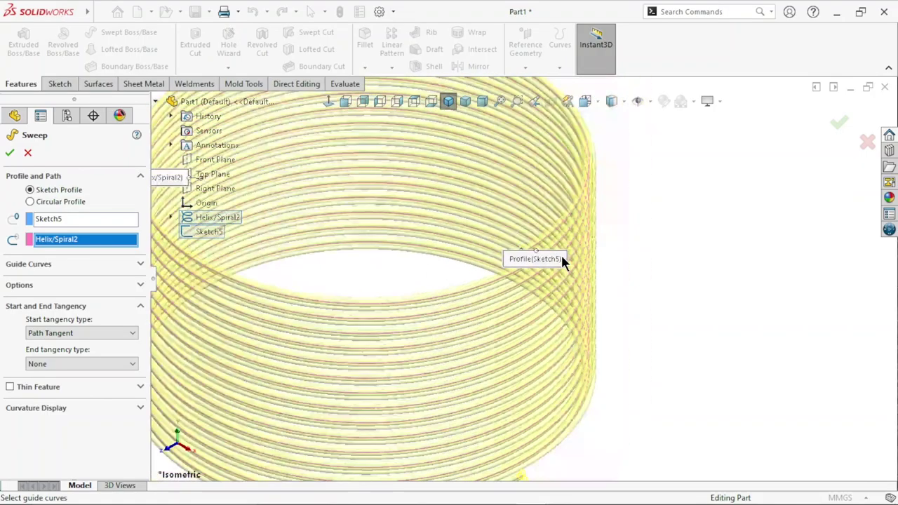
pyautogui.scroll(1, 560, 253)
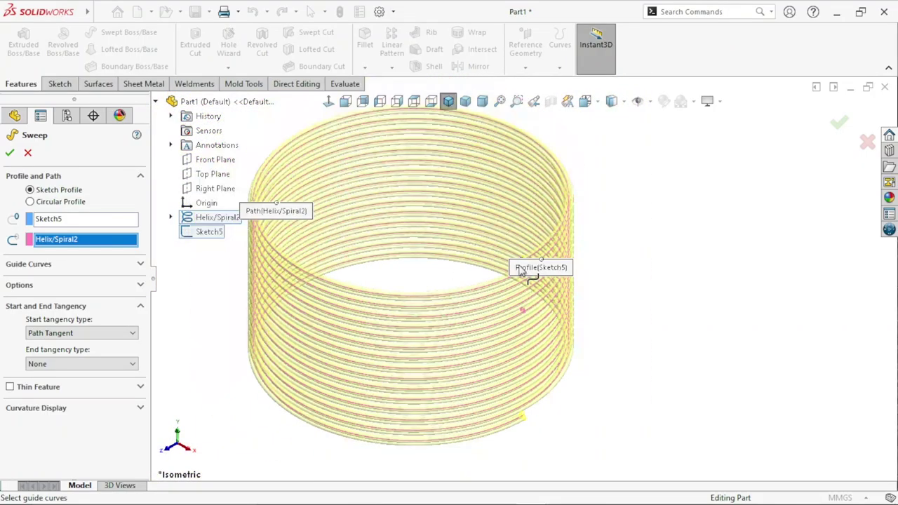
pyautogui.moveTo(531, 266); pyautogui.dragTo(351, 182, button='middle')
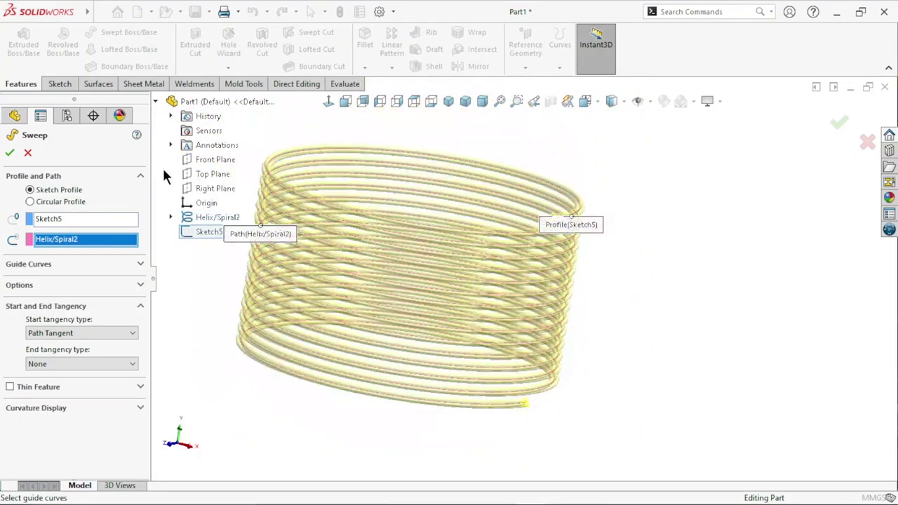
pyautogui.click(155, 101)
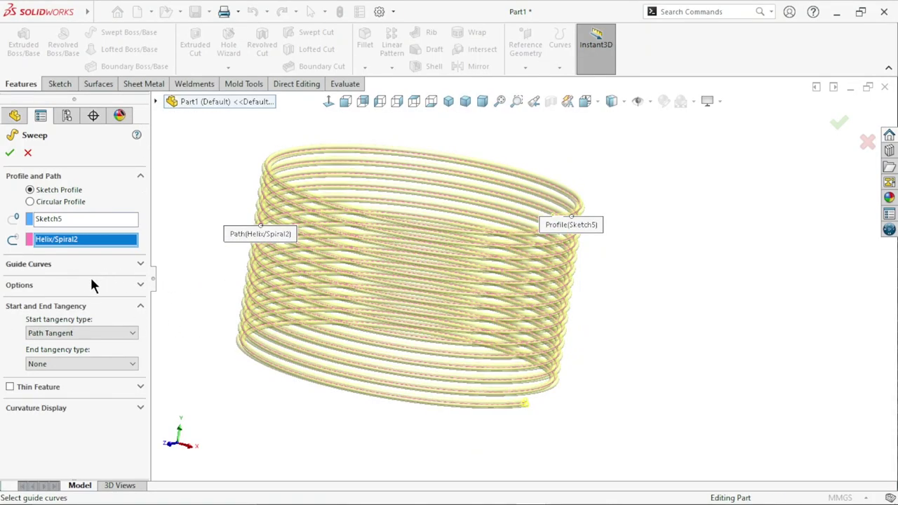
# Expand the sweep Options and keep profile orientation set to Follow Path
pyautogui.click(140, 286)
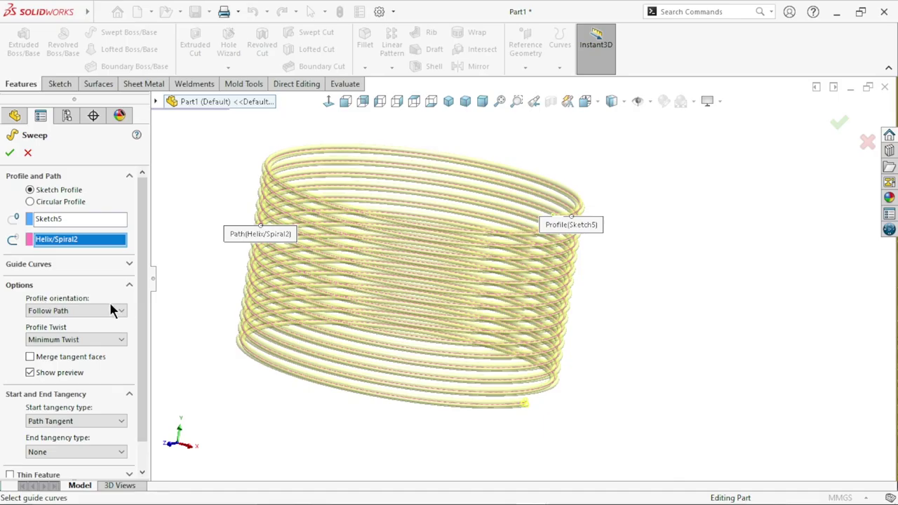
pyautogui.moveTo(141, 285); pyautogui.dragTo(145, 314)
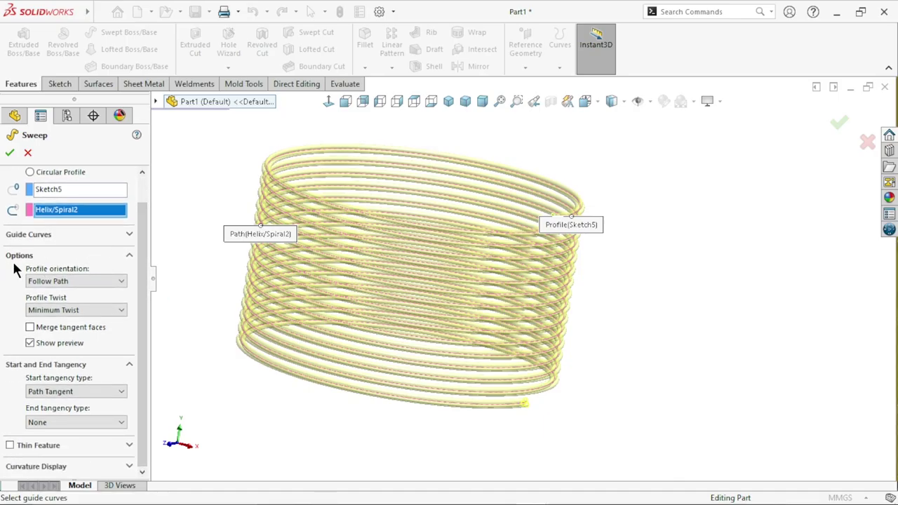
pyautogui.click(61, 281)
pyautogui.click(80, 287)
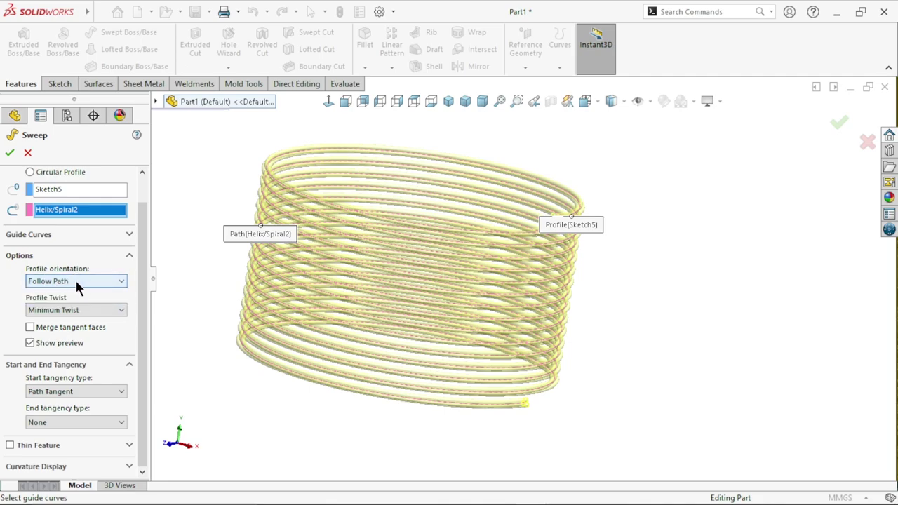
# Give the sweep a specified 600 rad twist in Direction 1 and create Sweep1
pyautogui.click(79, 314)
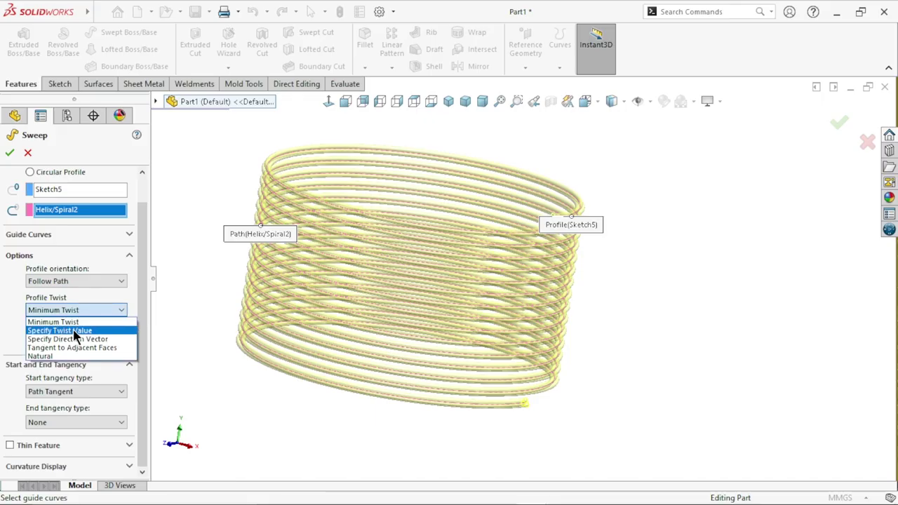
pyautogui.click(76, 331)
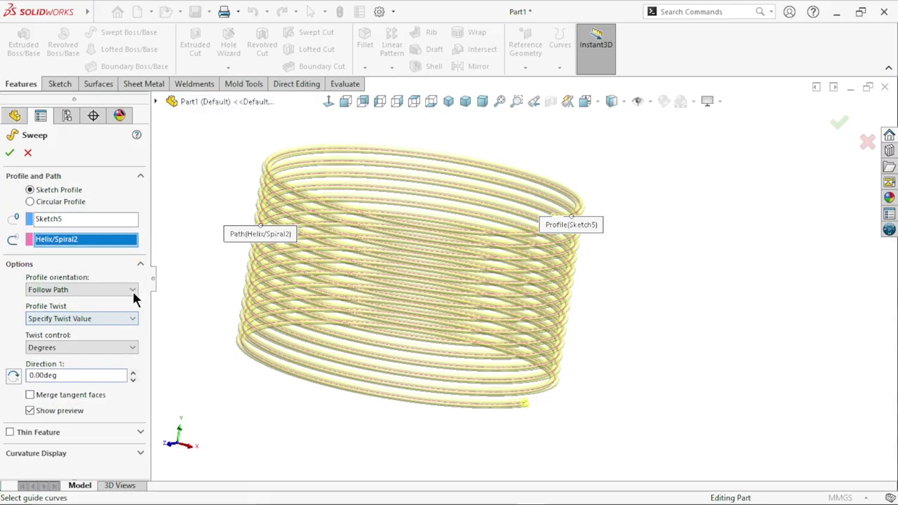
pyautogui.click(71, 348)
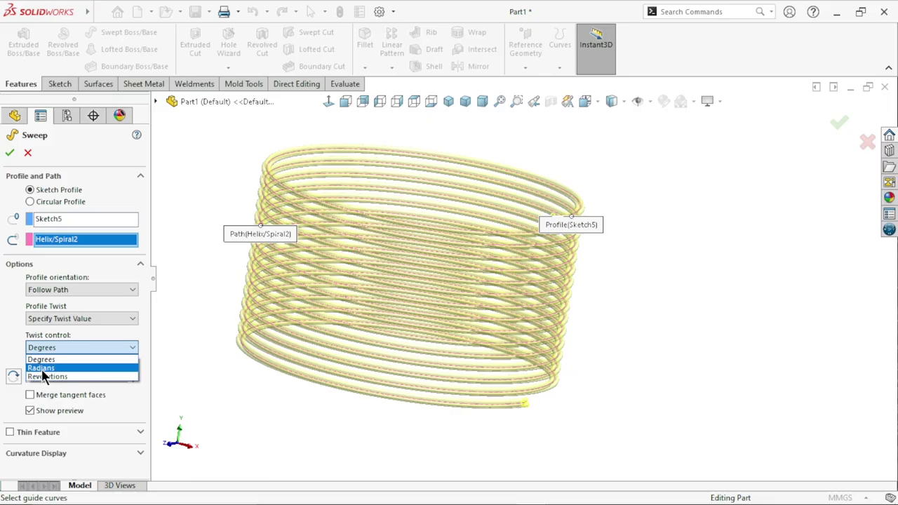
pyautogui.click(42, 369)
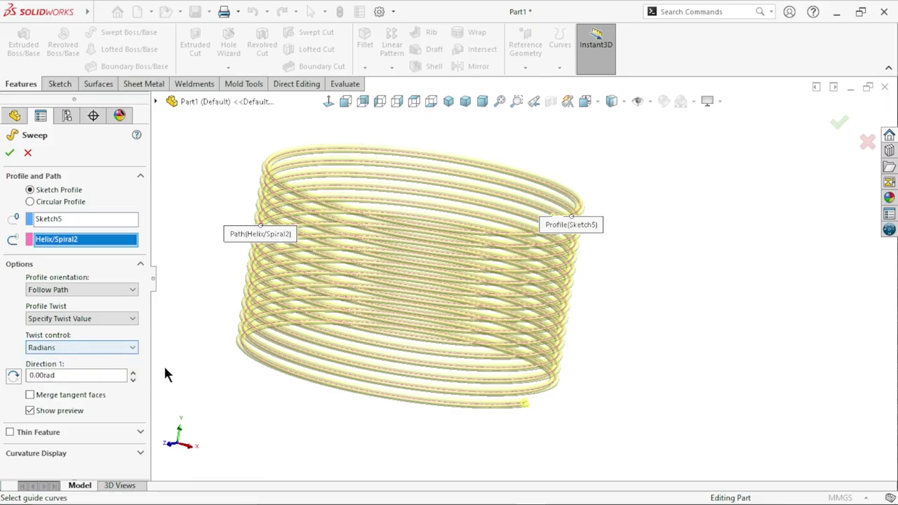
pyautogui.doubleClick(69, 376)
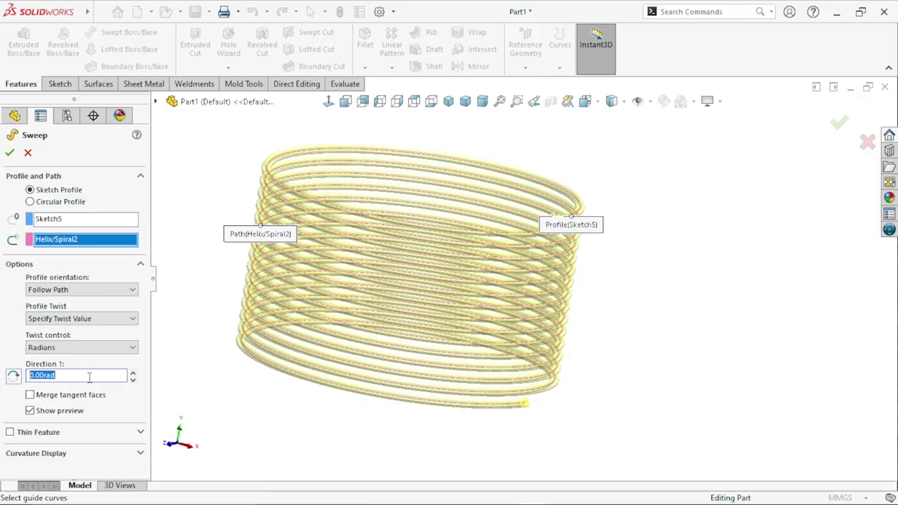
pyautogui.write('60')
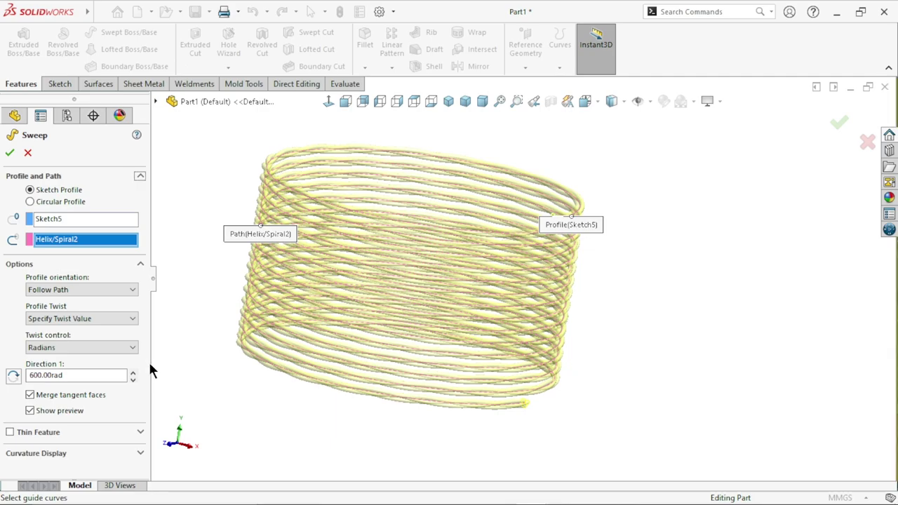
pyautogui.click(10, 152)
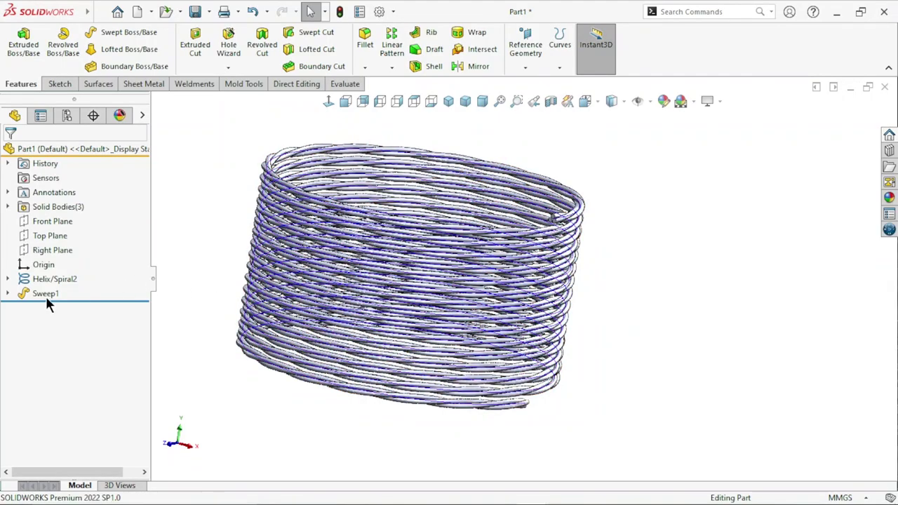
pyautogui.click(64, 280)
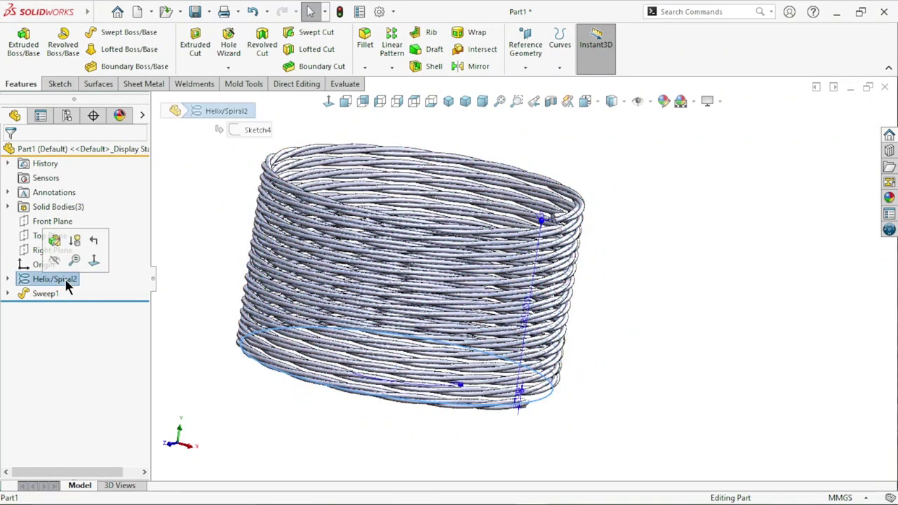
pyautogui.click(596, 330)
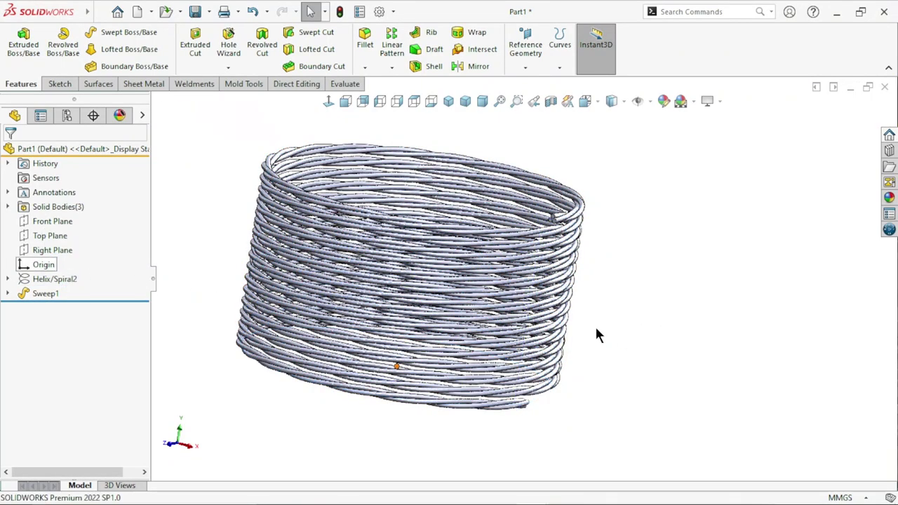
pyautogui.scroll(2, 561, 334)
pyautogui.scroll(-5, 554, 295)
pyautogui.scroll(-4, 541, 277)
pyautogui.scroll(1, 541, 277)
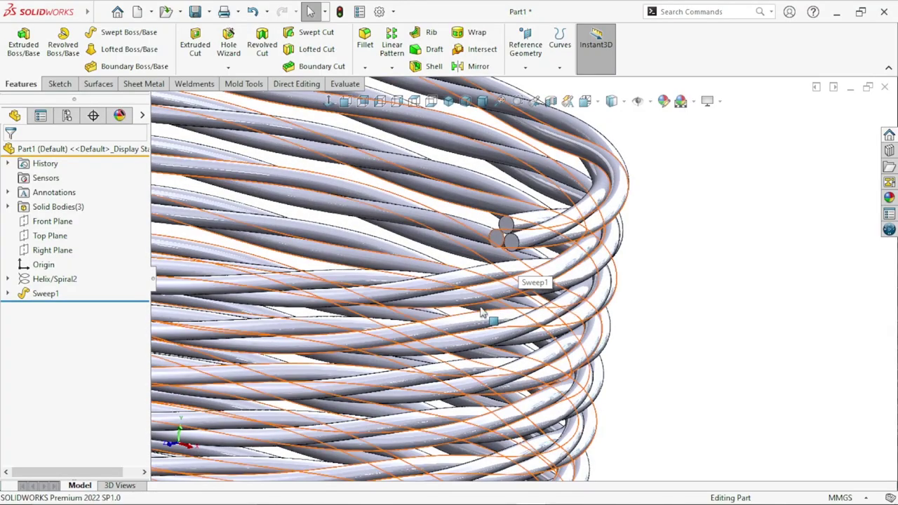
pyautogui.scroll(5, 536, 281)
pyautogui.scroll(-1, 465, 315)
pyautogui.scroll(-3, 501, 277)
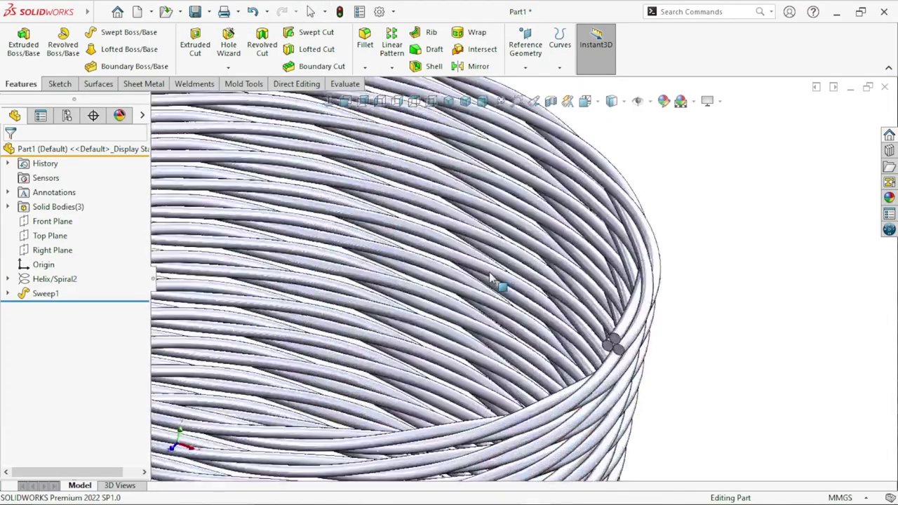
pyautogui.scroll(3, 554, 316)
pyautogui.scroll(-3, 565, 320)
pyautogui.scroll(-2, 576, 319)
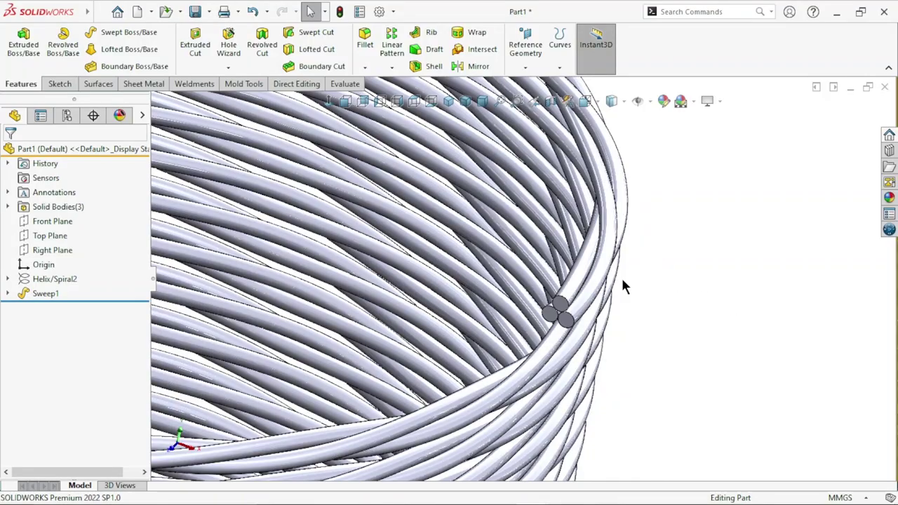
# Apply red Medium Gloss plastic from the Appearances library to the swept strands
pyautogui.click(603, 267)
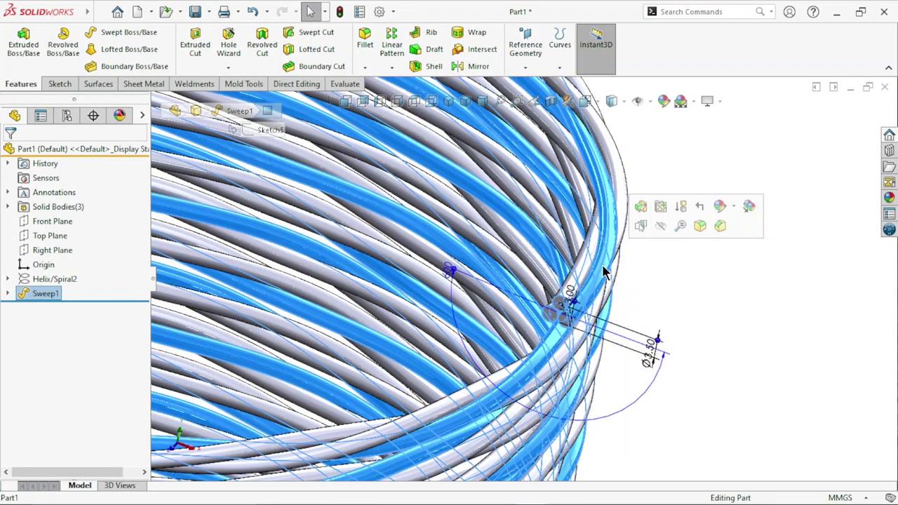
pyautogui.click(888, 199)
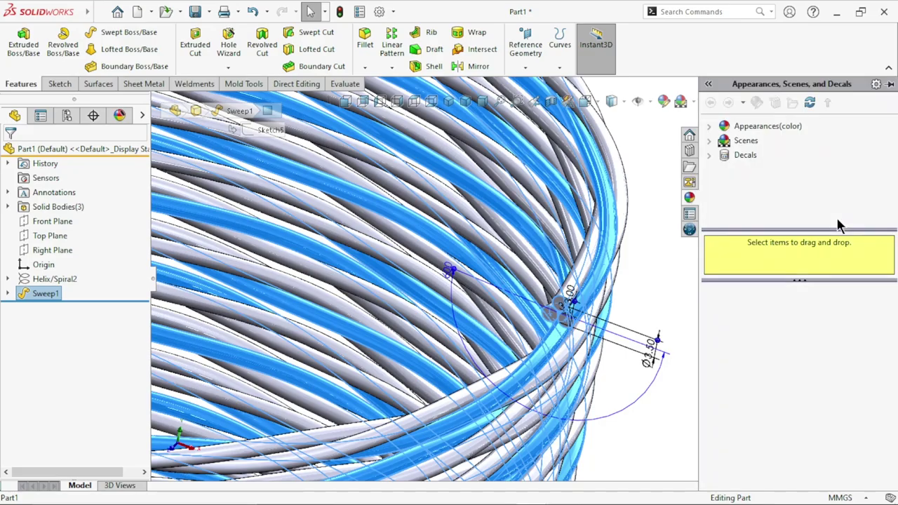
pyautogui.click(756, 130)
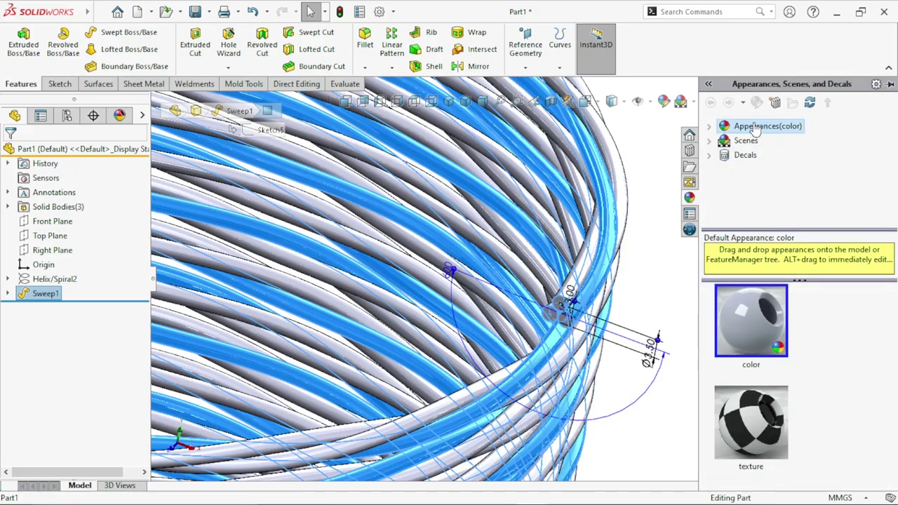
pyautogui.doubleClick(752, 129)
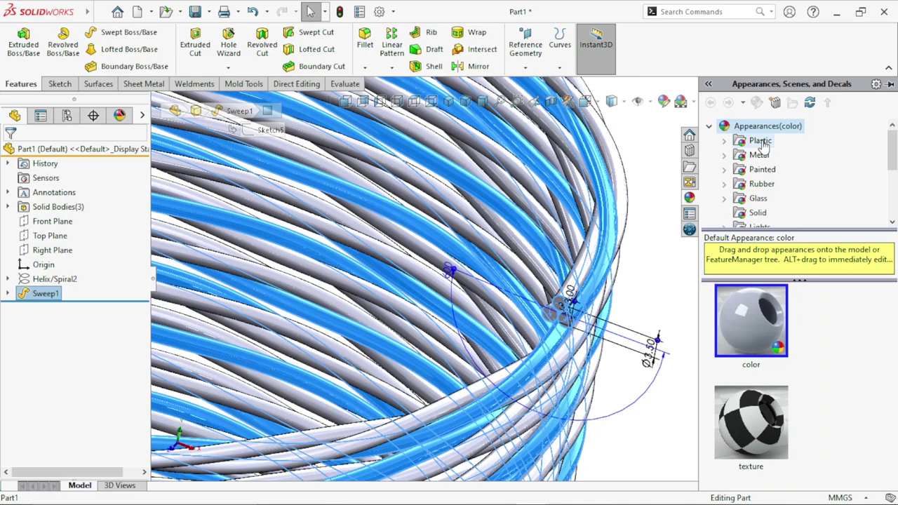
pyautogui.doubleClick(759, 143)
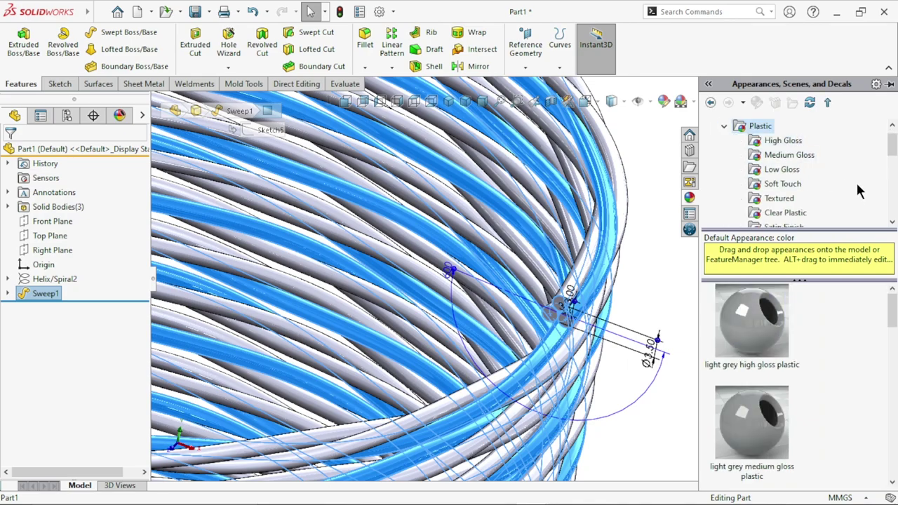
pyautogui.click(789, 157)
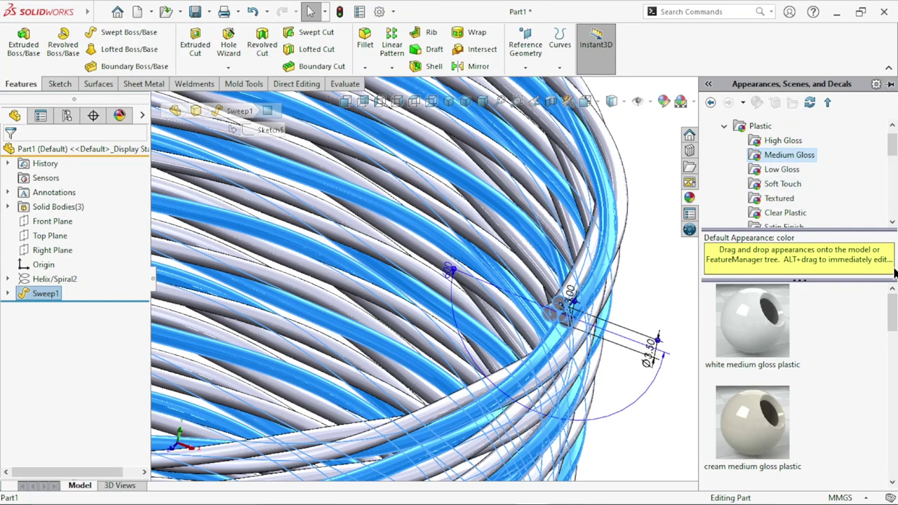
pyautogui.scroll(-5, 892, 316)
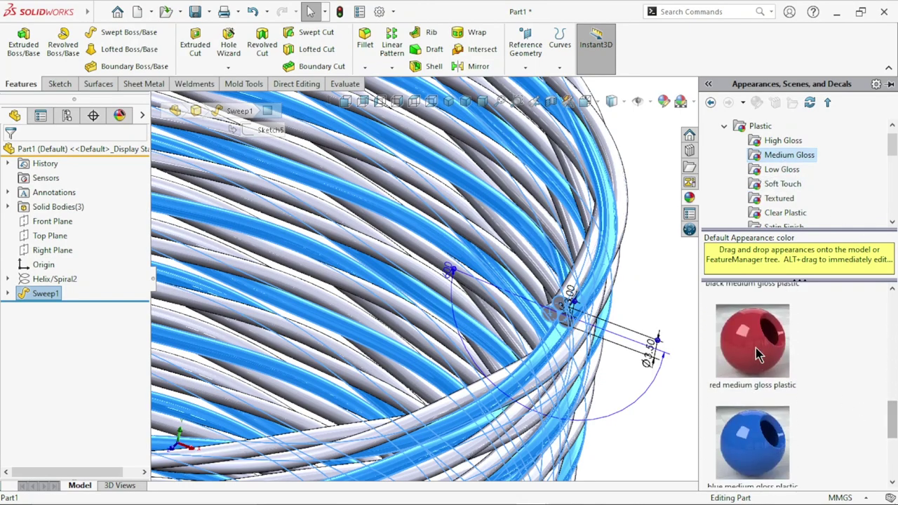
pyautogui.doubleClick(757, 354)
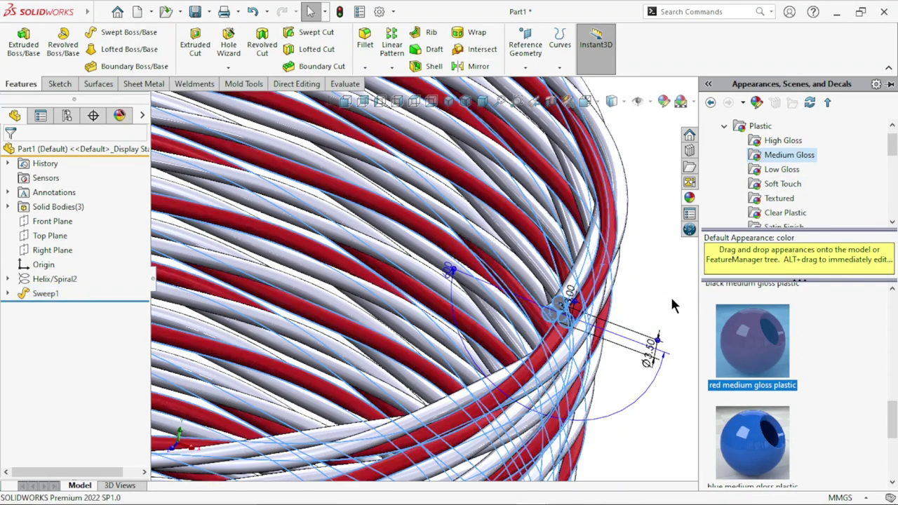
pyautogui.click(669, 297)
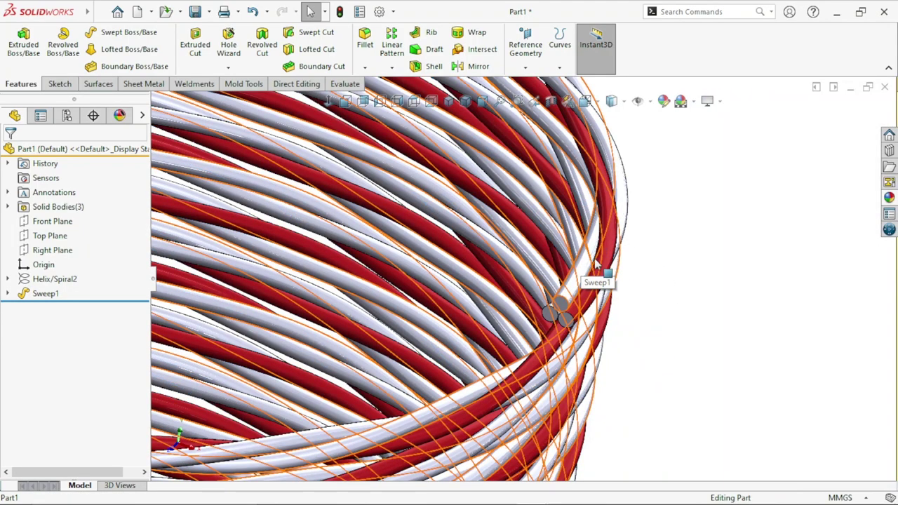
# Apply blue Medium Gloss plastic to one strand
pyautogui.click(597, 265)
pyautogui.click(889, 198)
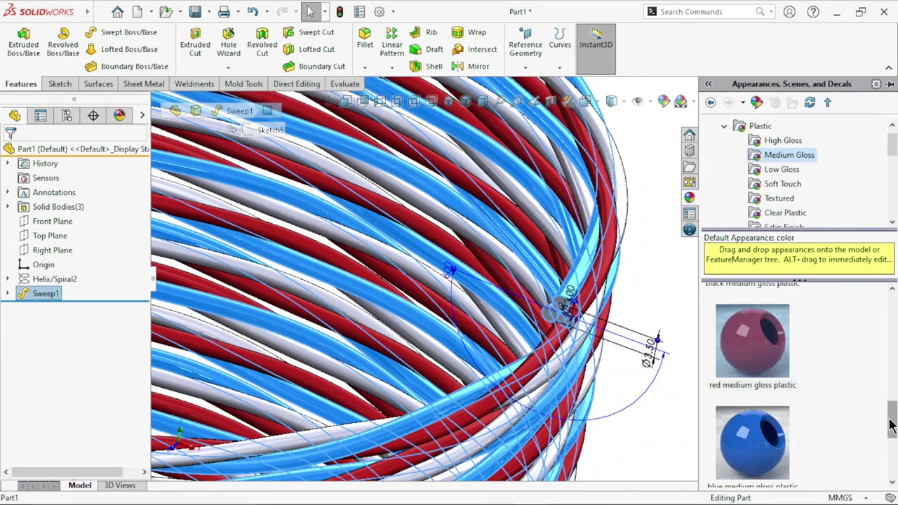
pyautogui.moveTo(890, 425); pyautogui.dragTo(891, 418)
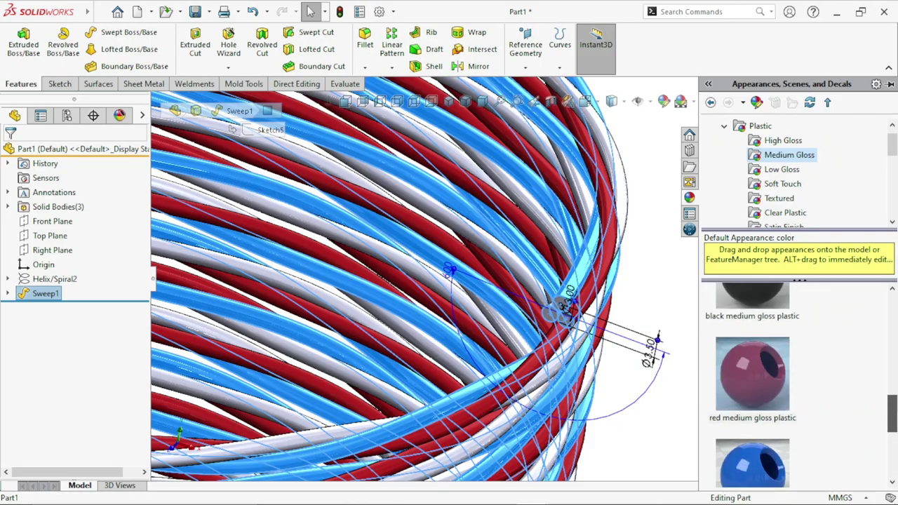
pyautogui.scroll(-2, 752, 378)
pyautogui.click(752, 372)
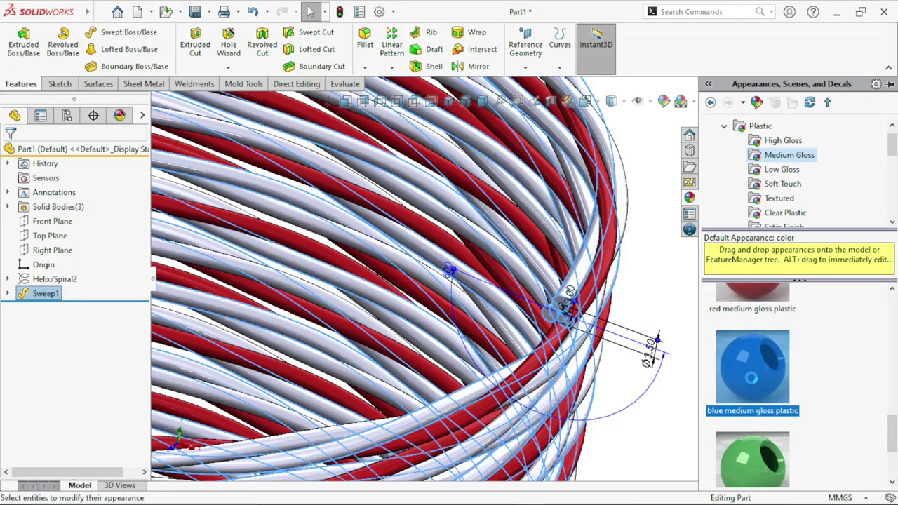
pyautogui.moveTo(752, 368); pyautogui.dragTo(680, 291)
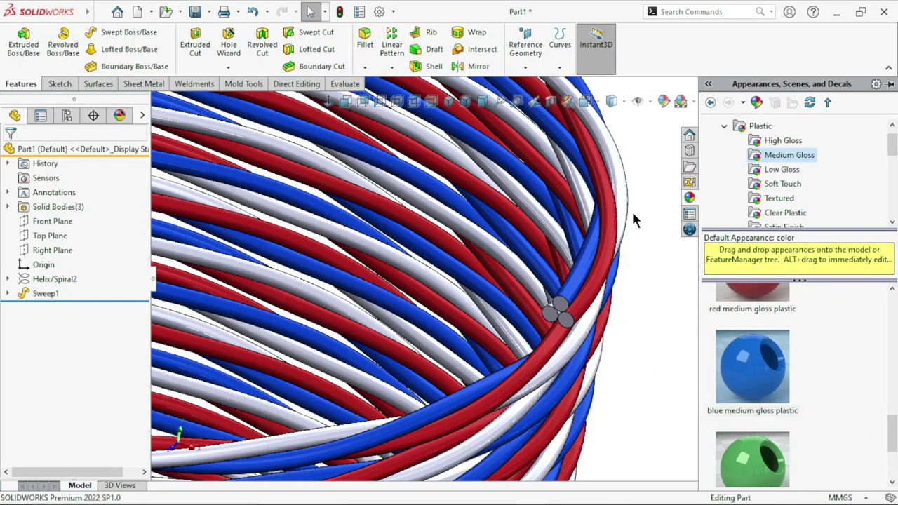
# Apply yellow Medium Gloss plastic to the last strand and fit the coil in view
pyautogui.click(631, 212)
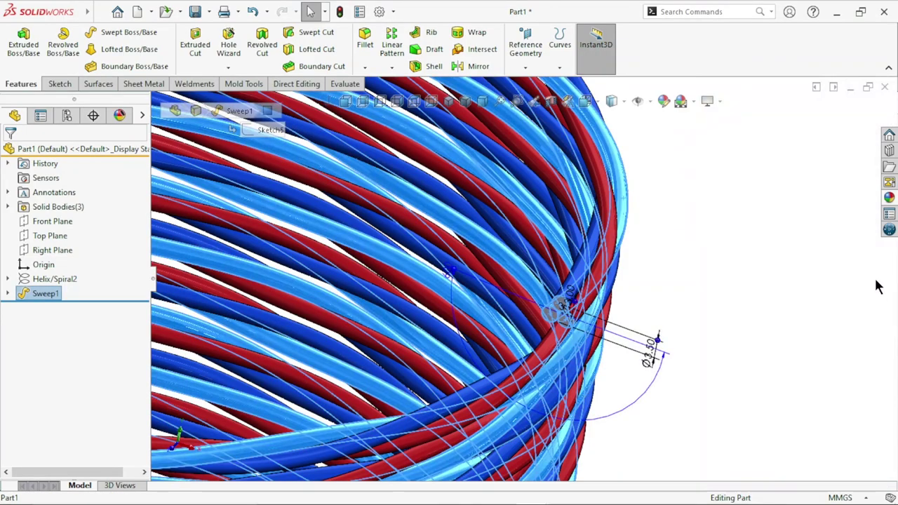
pyautogui.click(889, 199)
pyautogui.scroll(-1, 892, 442)
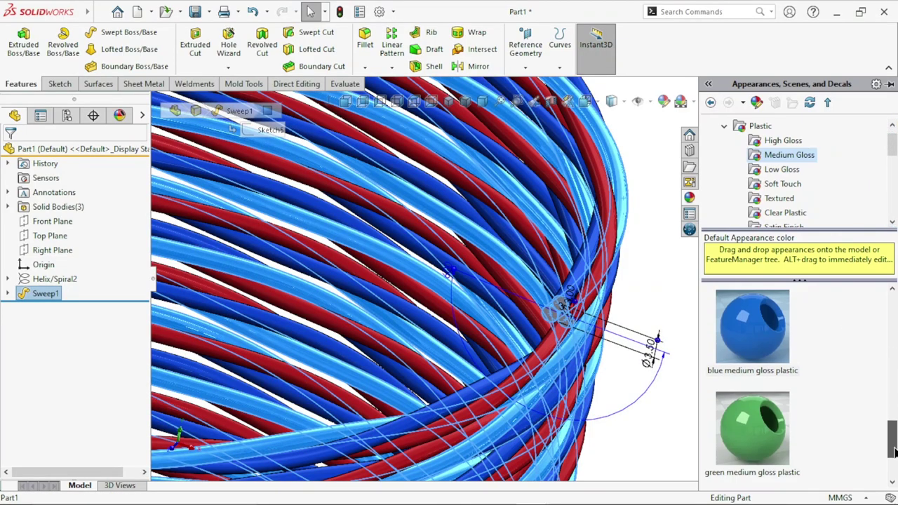
pyautogui.scroll(-1, 892, 453)
pyautogui.moveTo(752, 435); pyautogui.dragTo(665, 301)
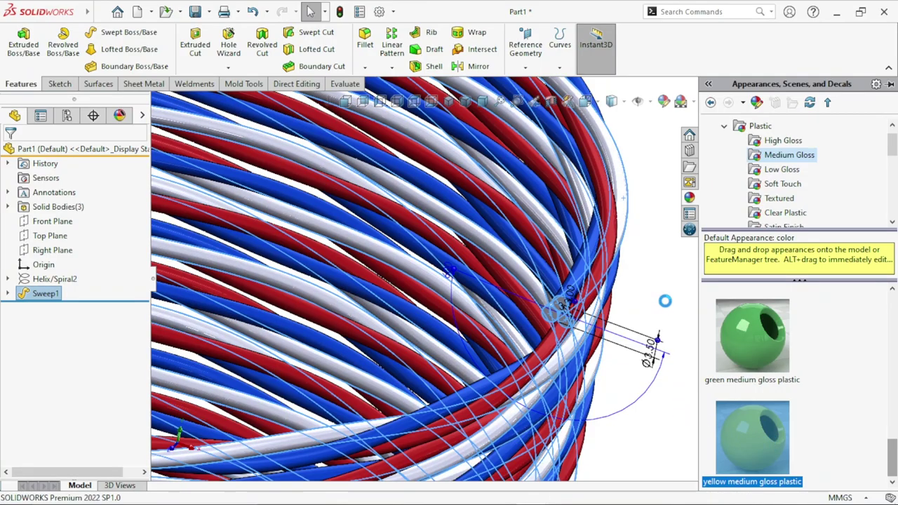
pyautogui.click(655, 327)
pyautogui.press('f')
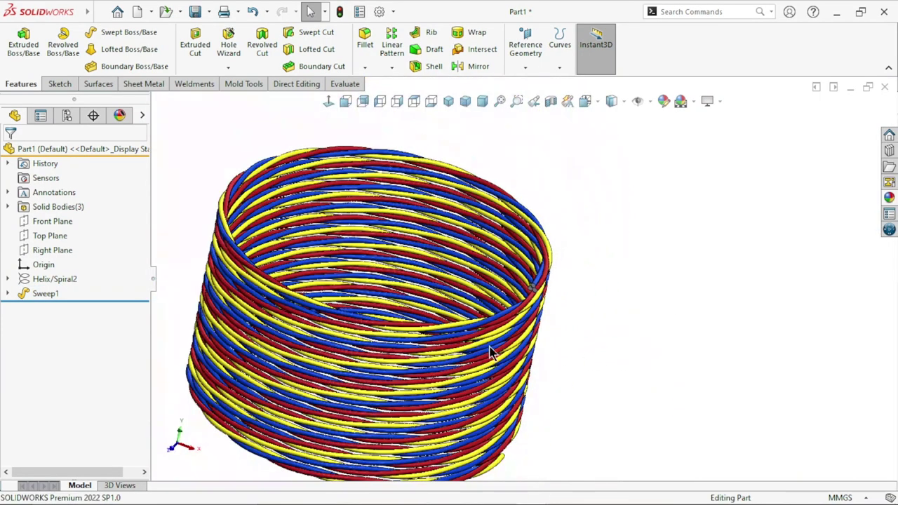
pyautogui.scroll(-3, 491, 354)
pyautogui.click(718, 102)
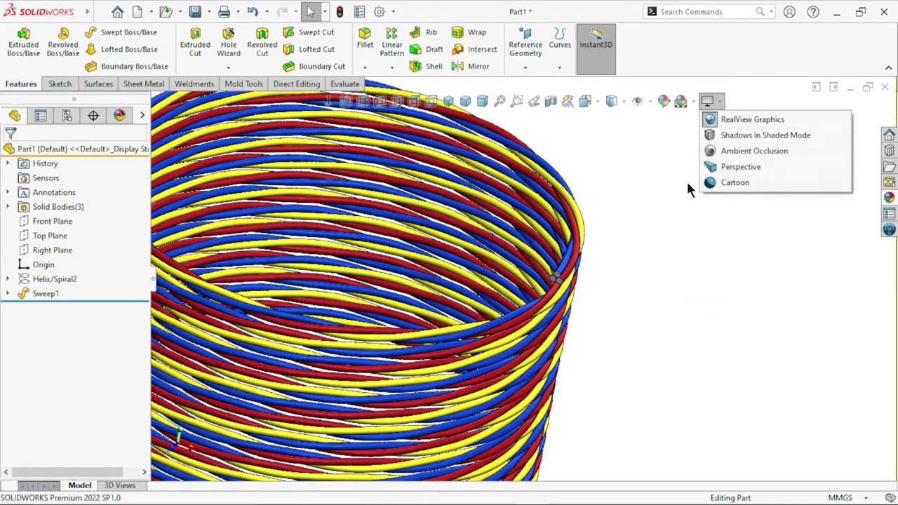
pyautogui.scroll(-5, 586, 277)
pyautogui.moveTo(699, 327)
pyautogui.mouseDown(button='middle')
pyautogui.moveTo(701, 291)
pyautogui.moveTo(772, 319)
pyautogui.moveTo(743, 374)
pyautogui.moveTo(627, 425)
pyautogui.moveTo(643, 382)
pyautogui.moveTo(709, 344)
pyautogui.moveTo(687, 370)
pyautogui.moveTo(515, 393)
pyautogui.mouseUp(button='middle')
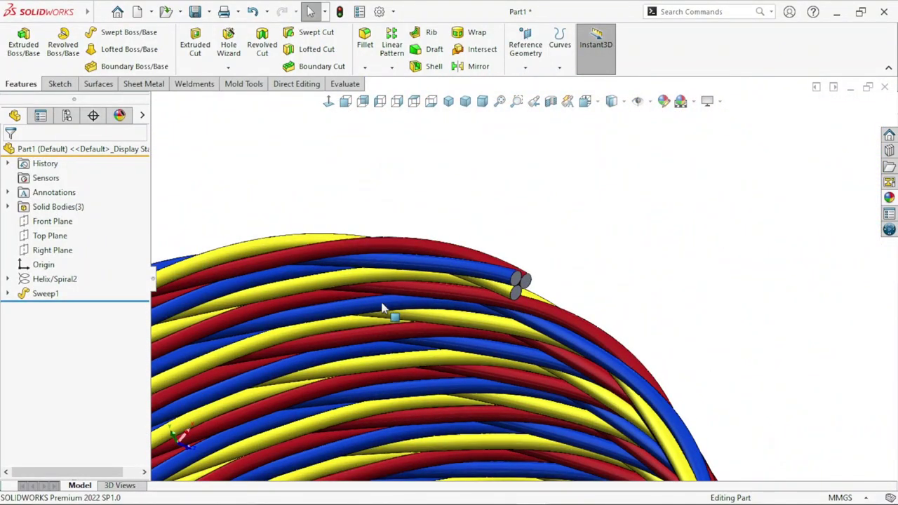
pyautogui.scroll(3, 382, 307)
pyautogui.scroll(3, 397, 341)
pyautogui.scroll(-5, 465, 391)
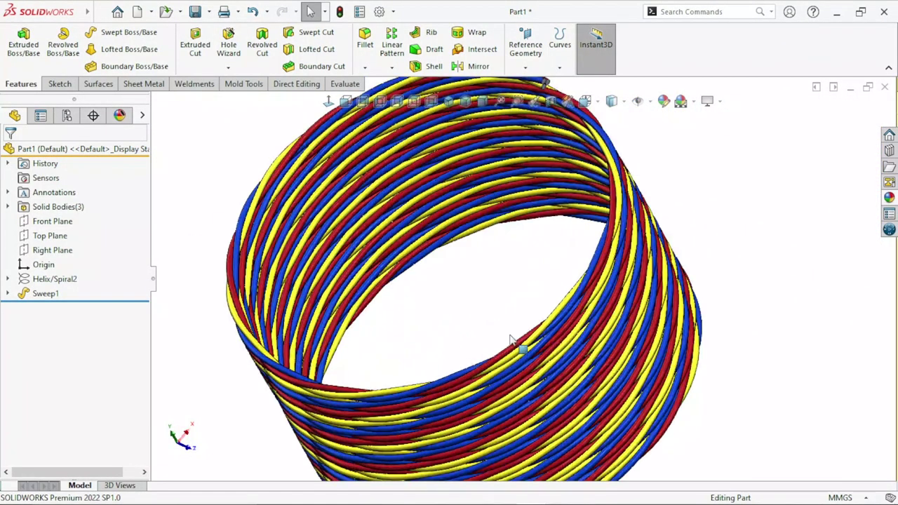
pyautogui.moveTo(511, 339)
pyautogui.mouseDown(button='middle')
pyautogui.moveTo(456, 374)
pyautogui.moveTo(709, 333)
pyautogui.moveTo(641, 339)
pyautogui.mouseUp(button='middle')
pyautogui.click(448, 101)
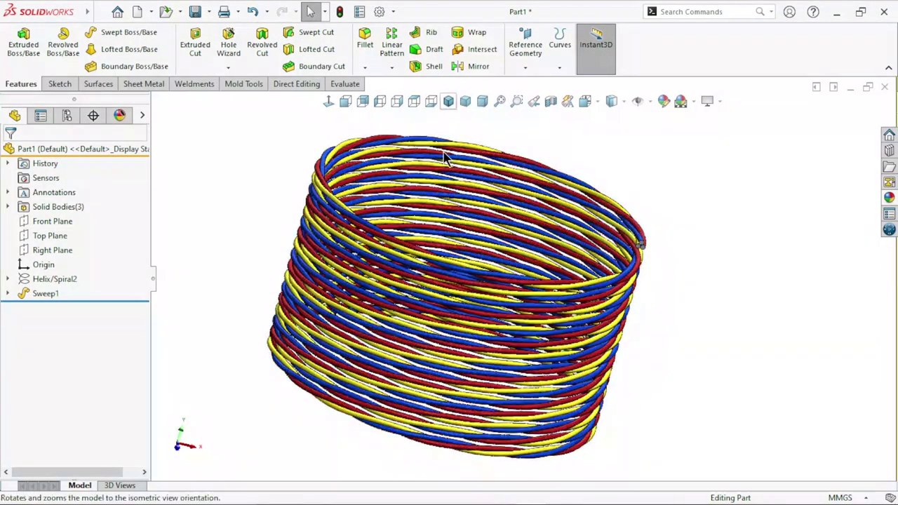
pyautogui.scroll(-5, 709, 245)
pyautogui.scroll(6, 607, 313)
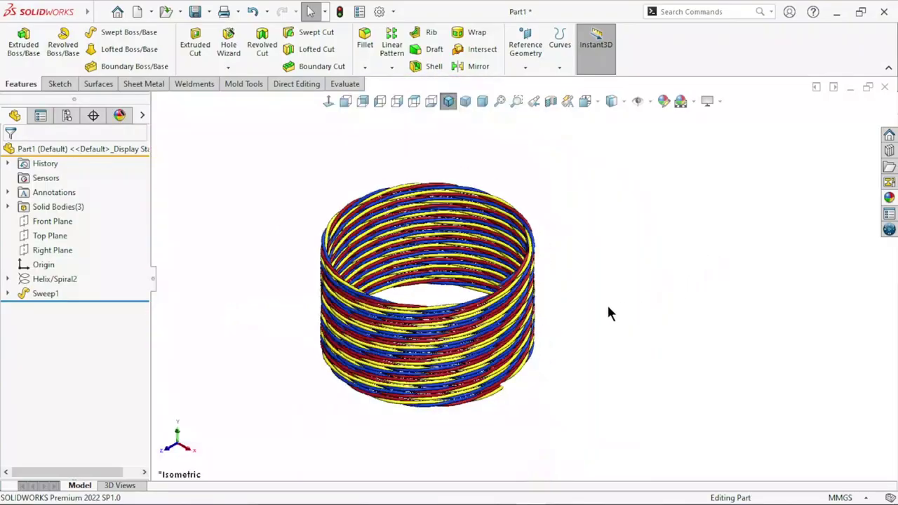
pyautogui.scroll(-4, 442, 297)
pyautogui.moveTo(625, 345)
pyautogui.mouseDown(button='middle')
pyautogui.moveTo(625, 221)
pyautogui.moveTo(636, 363)
pyautogui.moveTo(591, 293)
pyautogui.moveTo(597, 210)
pyautogui.moveTo(762, 409)
pyautogui.moveTo(661, 335)
pyautogui.moveTo(536, 350)
pyautogui.moveTo(611, 427)
pyautogui.moveTo(639, 316)
pyautogui.moveTo(511, 315)
pyautogui.moveTo(704, 331)
pyautogui.moveTo(686, 375)
pyautogui.moveTo(556, 413)
pyautogui.mouseUp(button='middle')
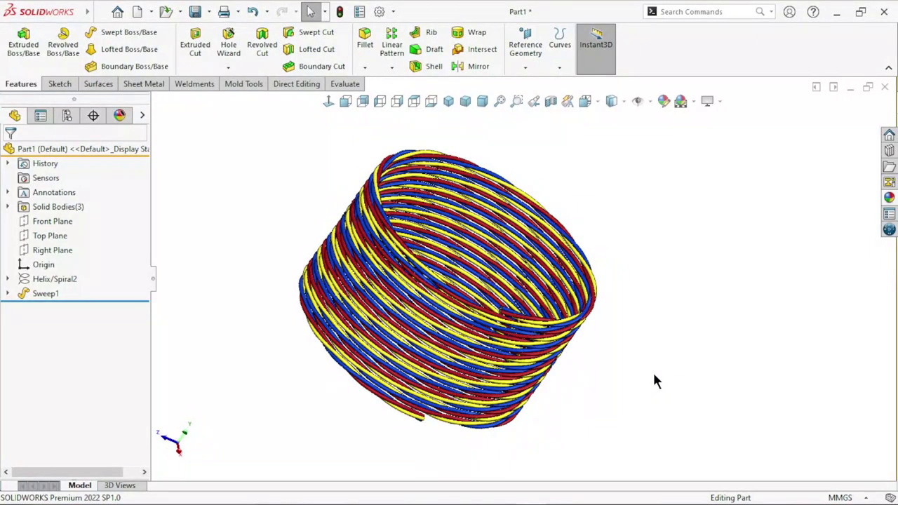